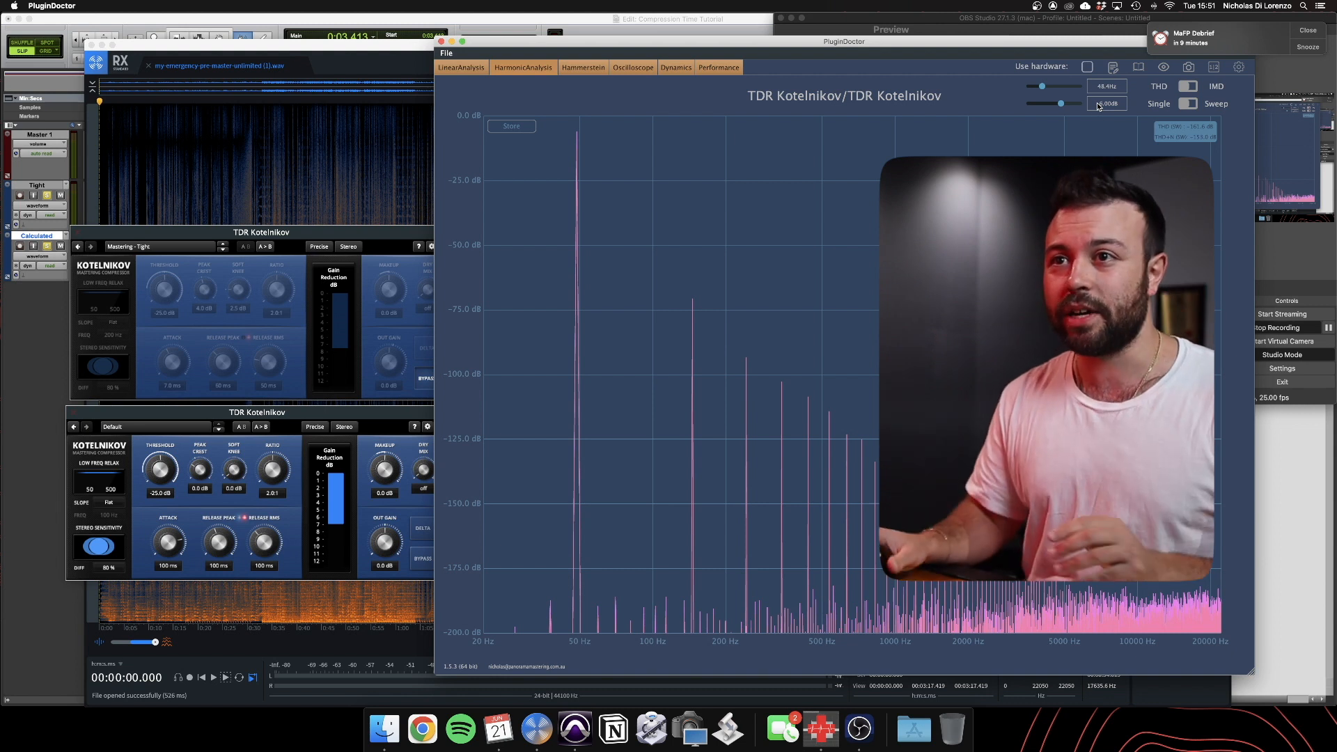
# Take the upper Kotelnikov out of bypass, inspect the first harmonic spike above the fundamental up close, and bypass the compressor again.
pyautogui.click(290, 248)
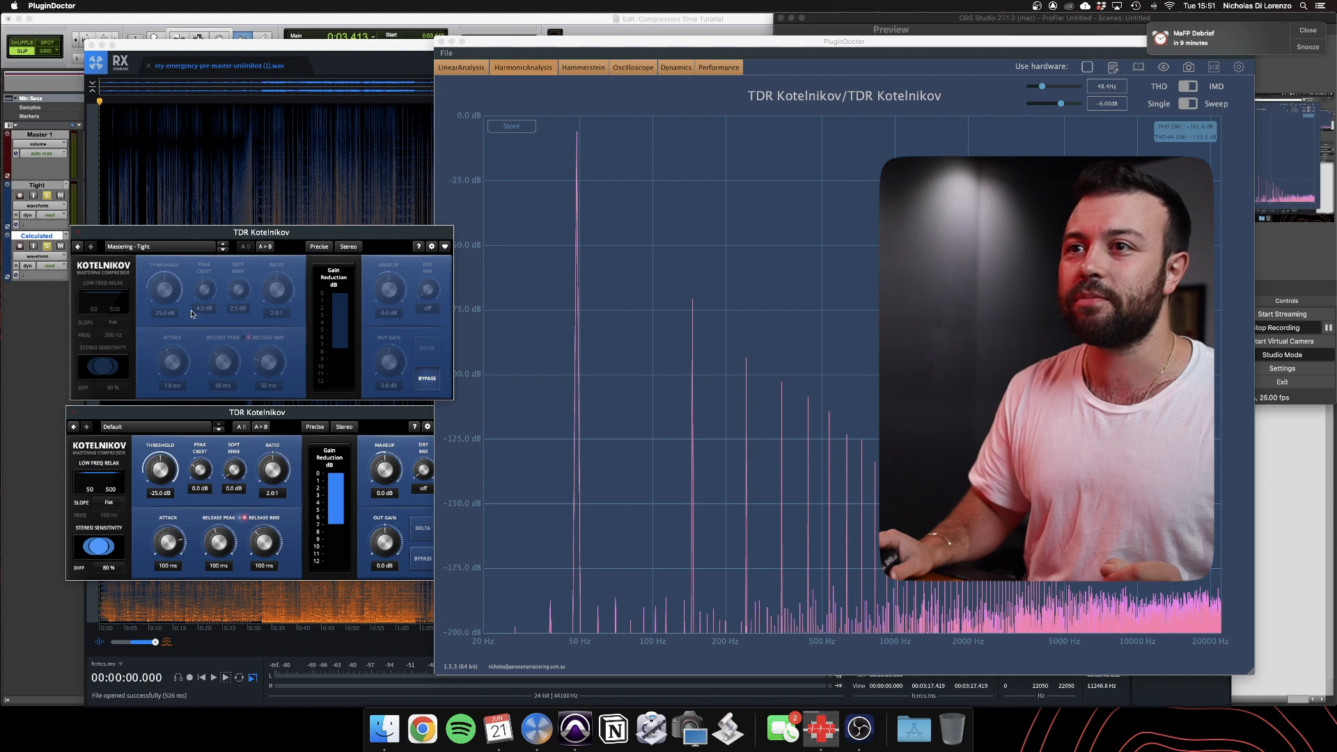
pyautogui.click(428, 385)
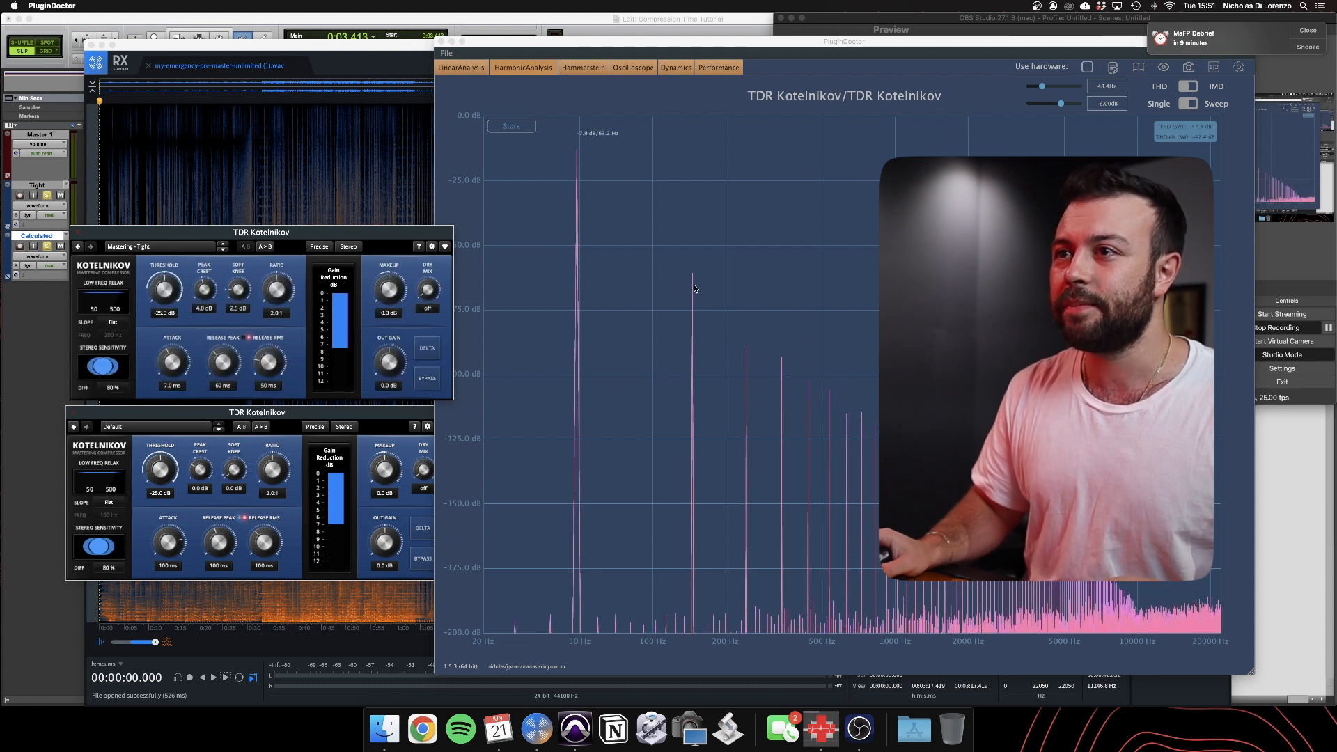
pyautogui.moveTo(682, 264); pyautogui.dragTo(712, 322)
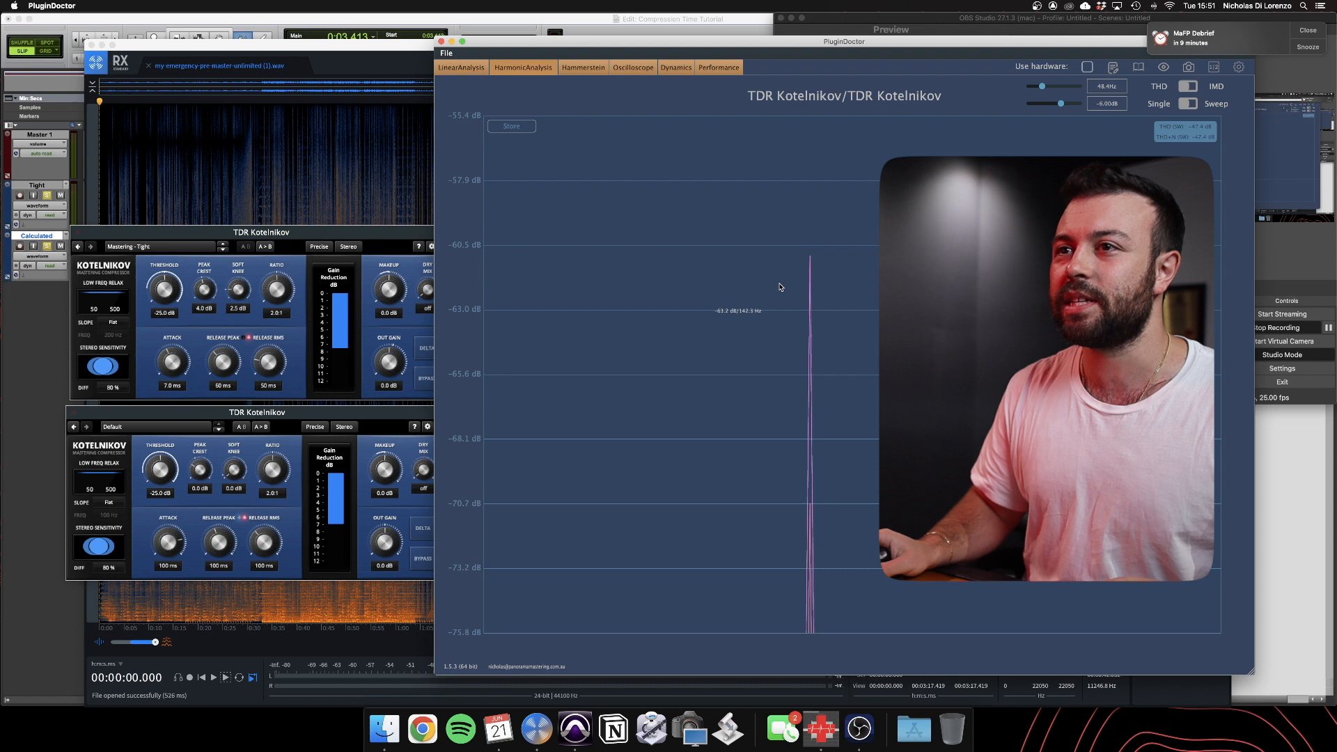
pyautogui.rightClick(726, 287)
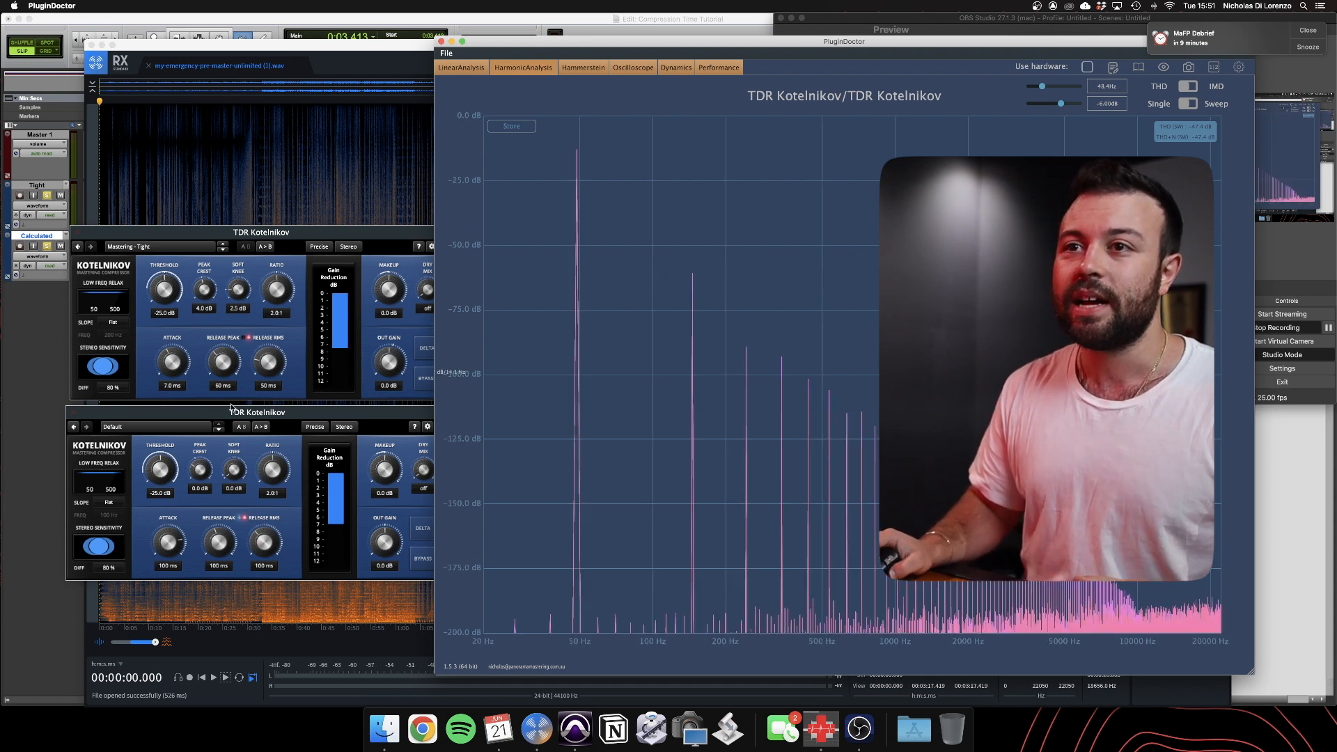
pyautogui.click(414, 345)
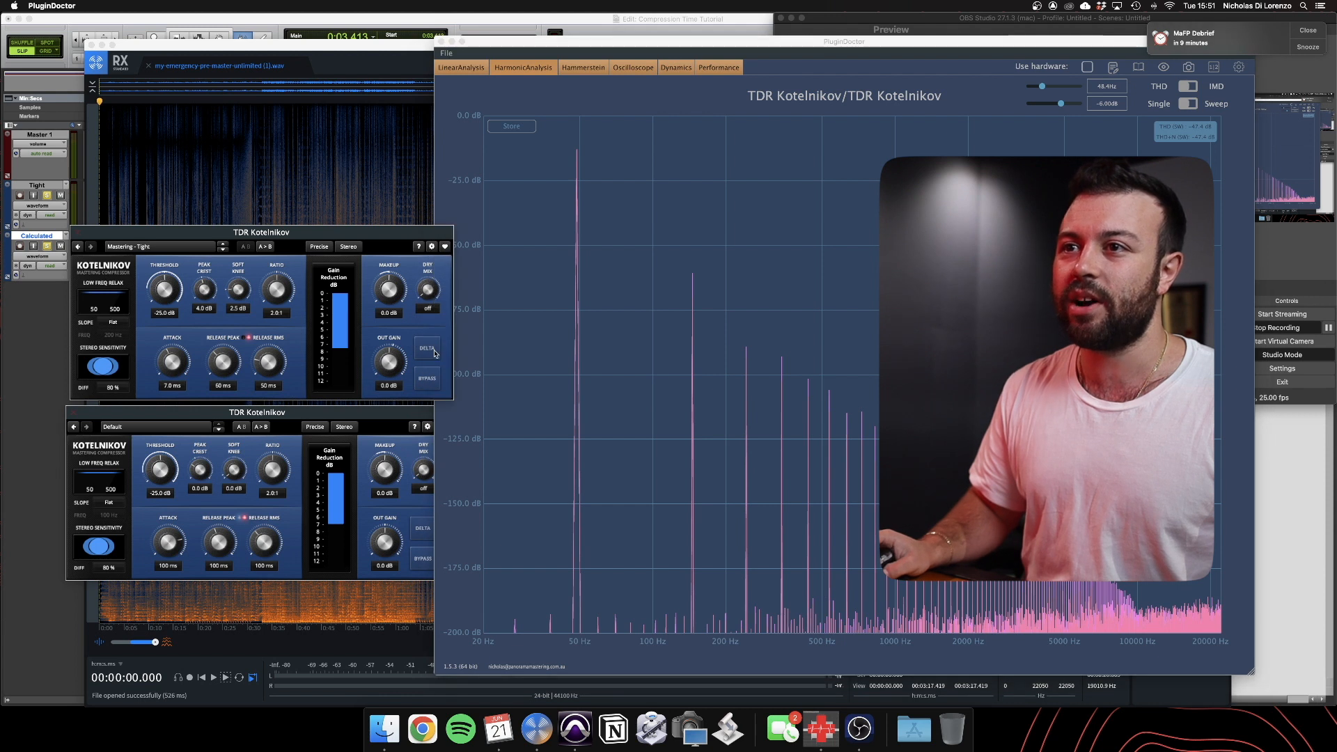
pyautogui.click(428, 380)
pyautogui.click(340, 475)
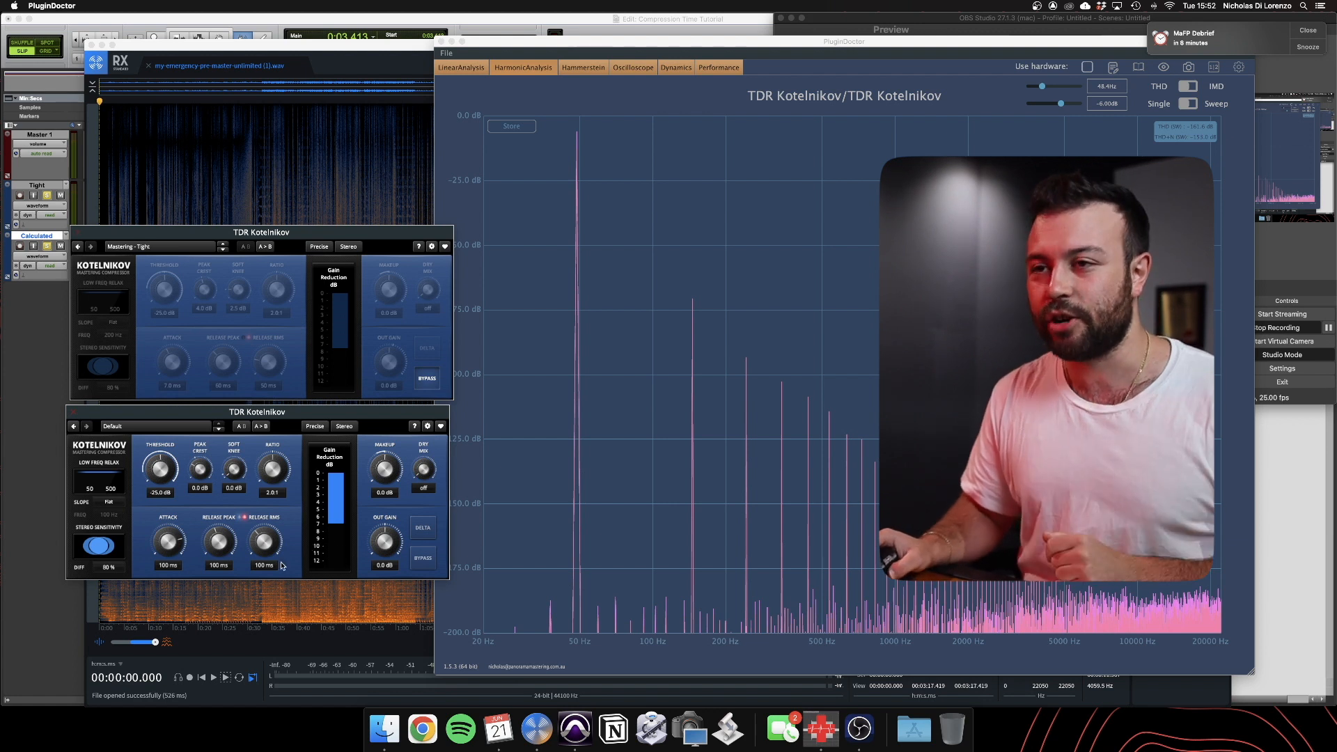
# Lower the Default Kotelnikov's attack to 42 ms and peak release to 77 ms, and check the harmonic spikes.
pyautogui.moveTo(170, 542); pyautogui.dragTo(217, 564)
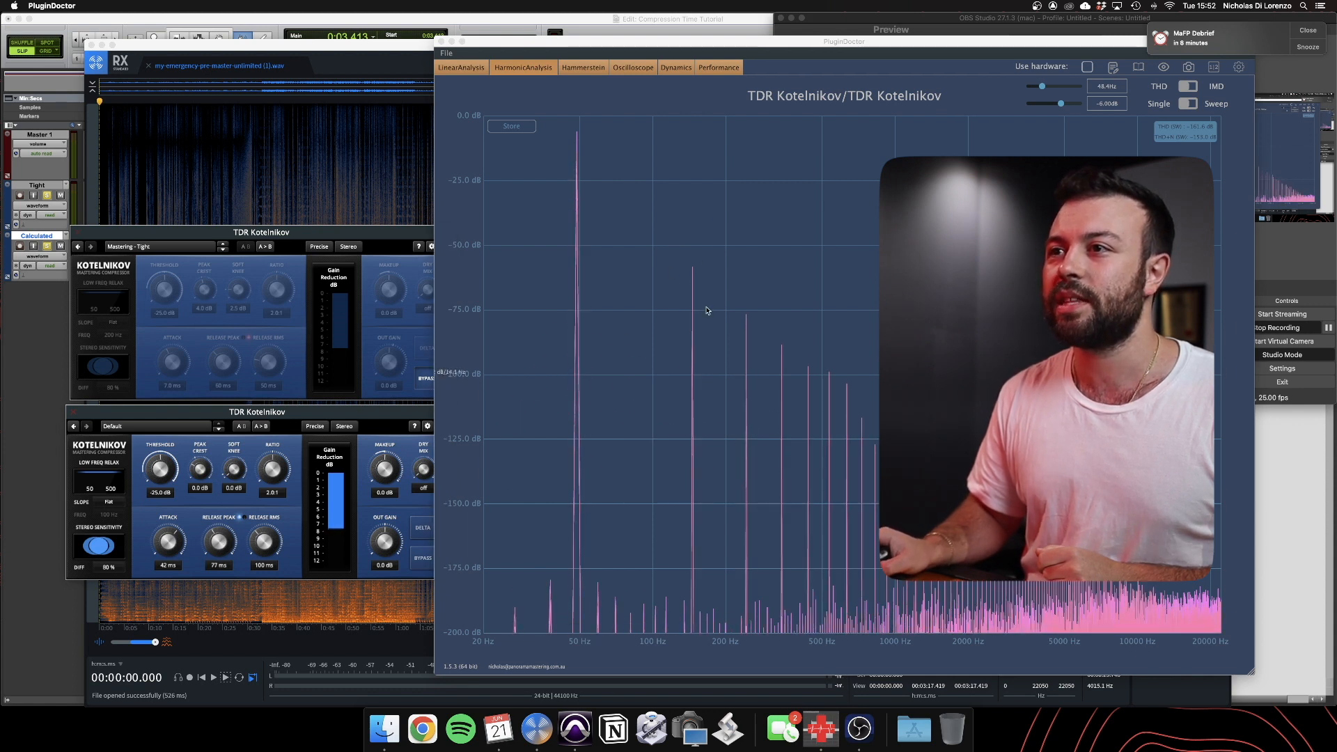
pyautogui.moveTo(684, 221); pyautogui.dragTo(782, 398)
pyautogui.doubleClick(644, 292)
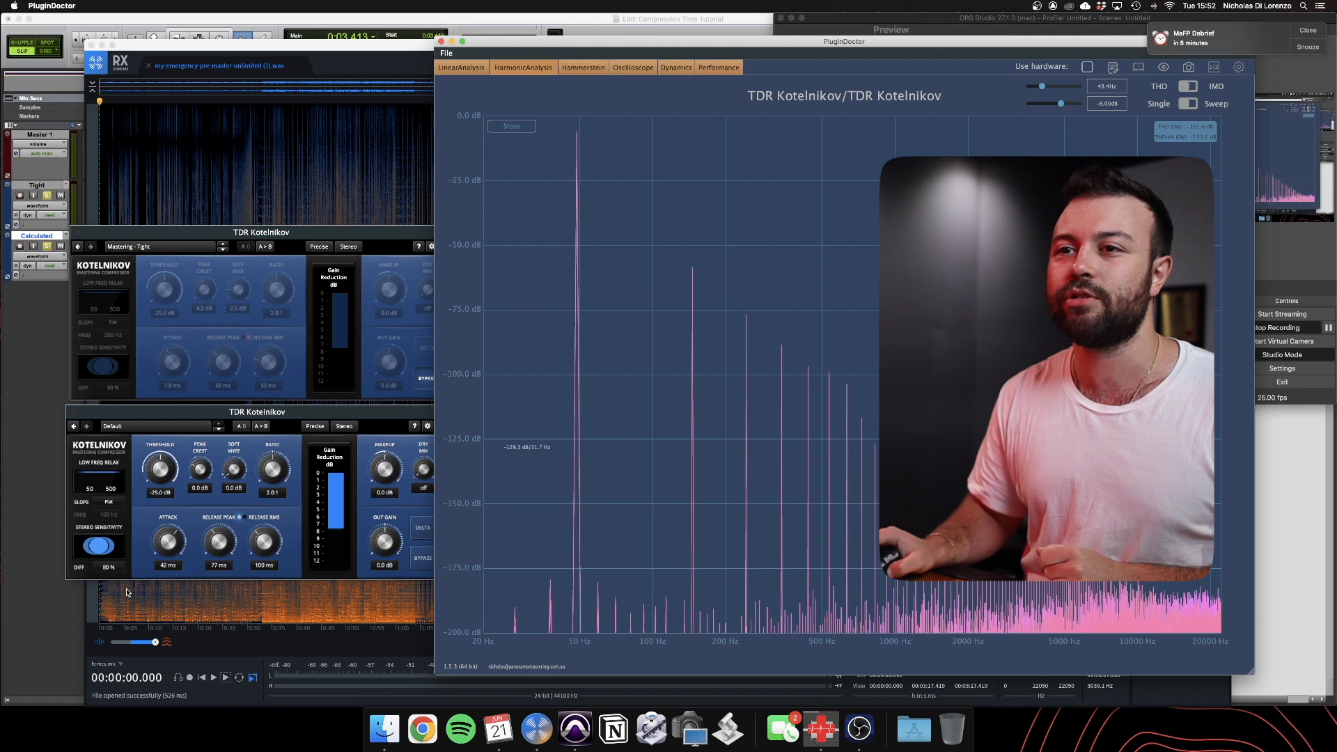
# Set both the attack and the peak release of the Default Kotelnikov to 100 ms.
pyautogui.click(170, 566)
pyautogui.click(179, 566)
pyautogui.write('100')
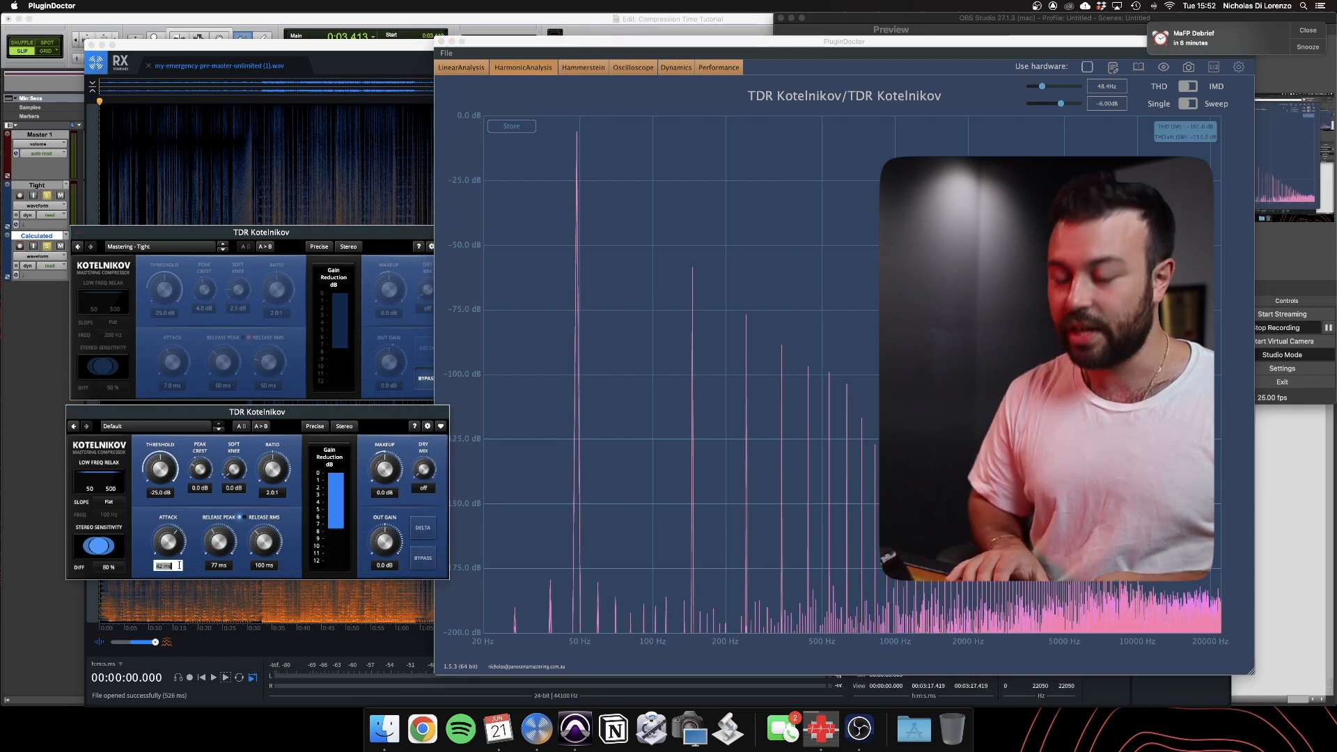
pyautogui.press('Return')
pyautogui.click(219, 566)
pyautogui.write('100')
pyautogui.press('Return')
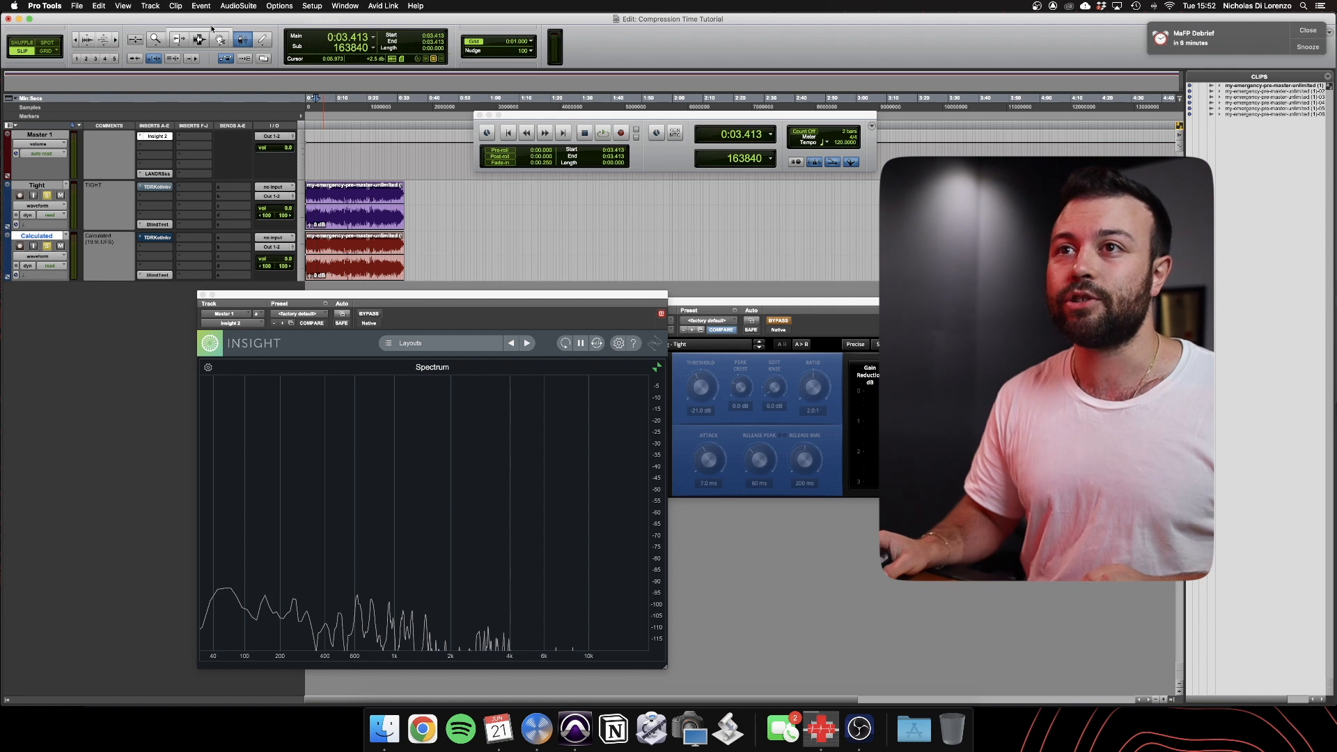
# In Pro Tools, select the Tight track's audio clip and open the TDR Kotelnikov insert of the Calculated track.
pyautogui.click(213, 29)
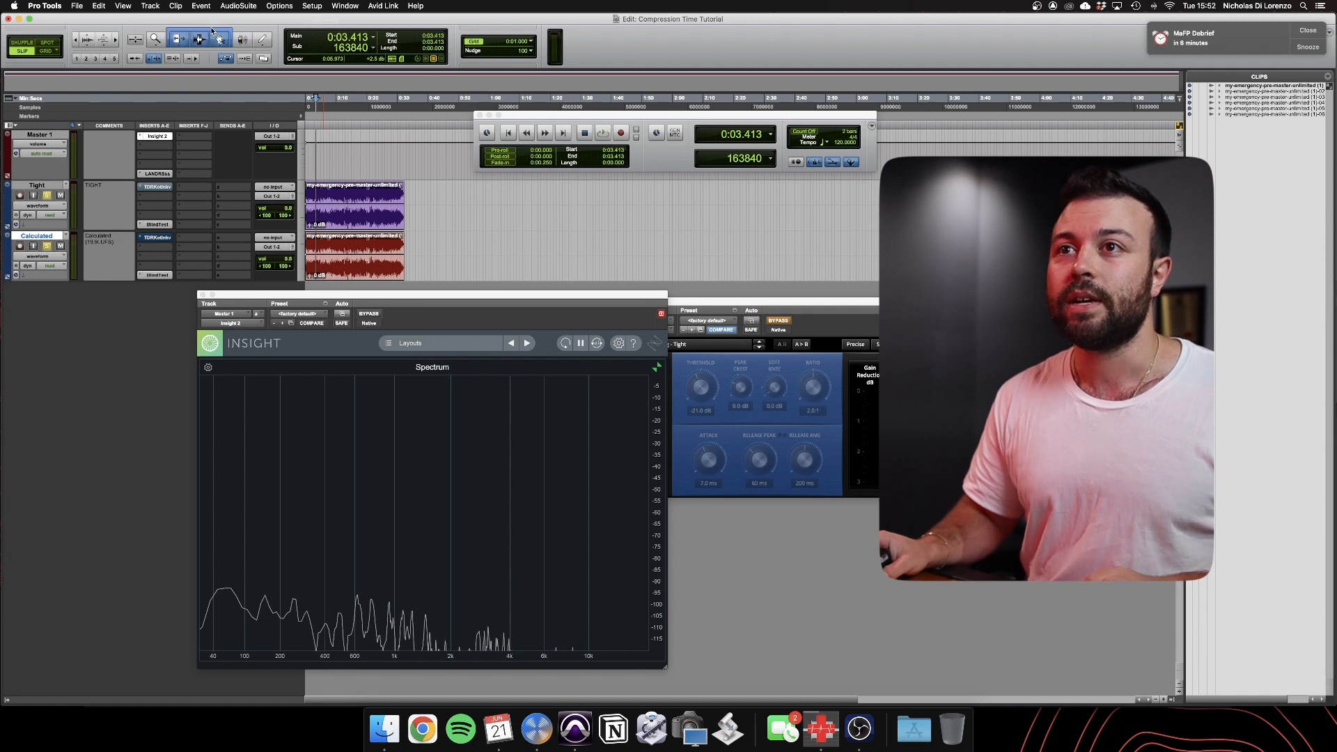
pyautogui.click(341, 222)
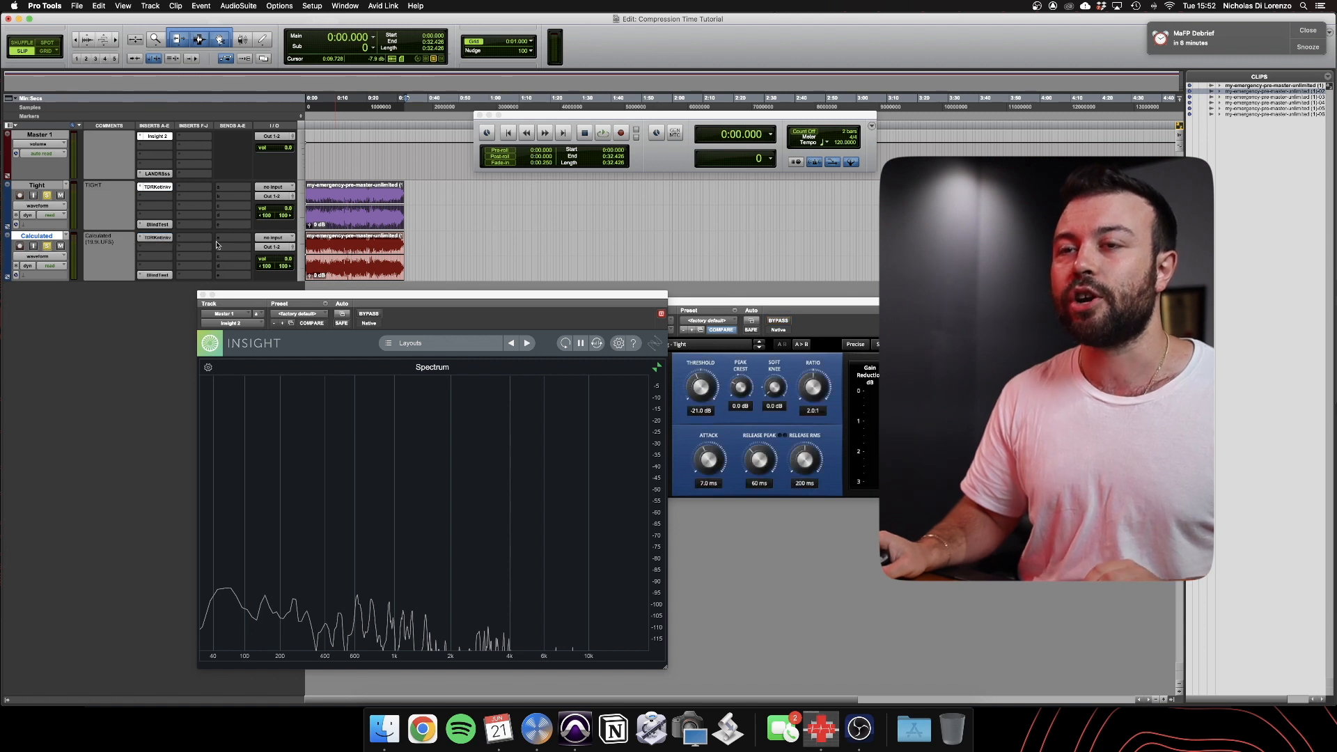
pyautogui.click(153, 238)
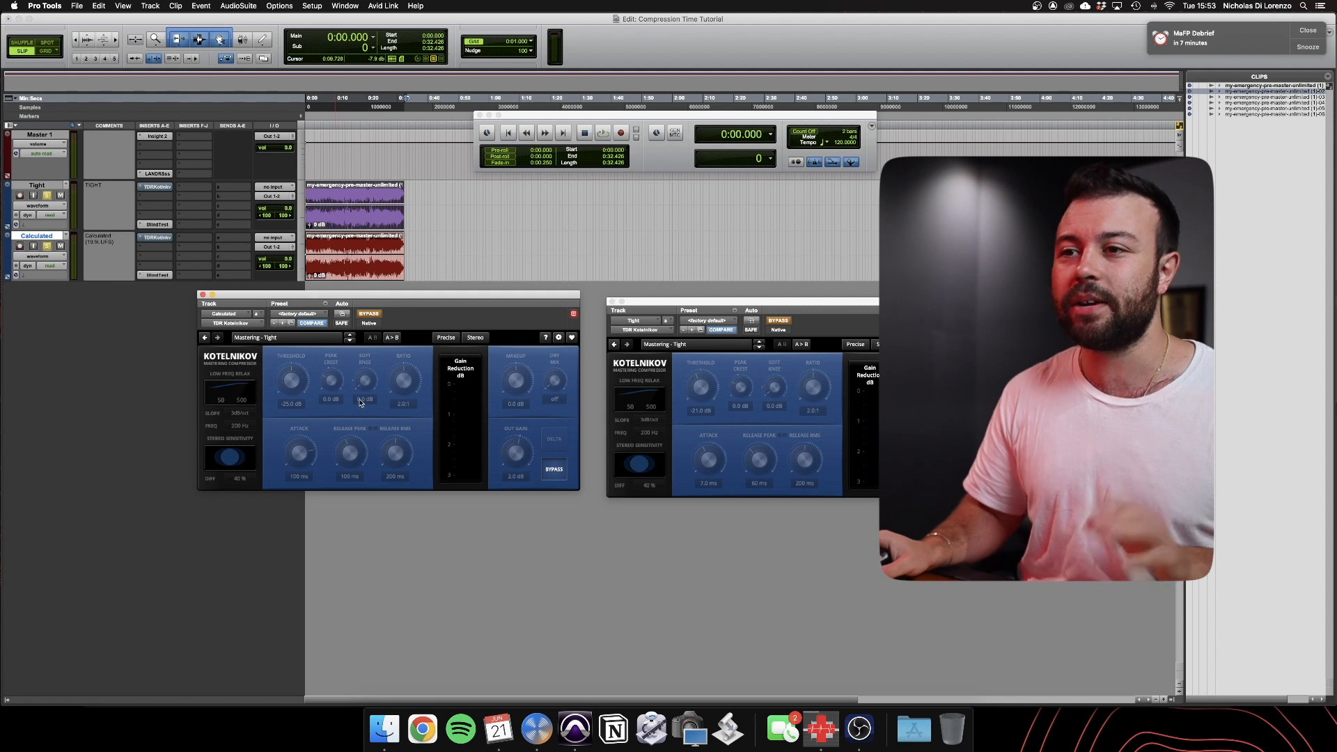
# Switch to iZotope RX 8 and set the spectrogram's frequency scale to Extended Log.
pyautogui.click(536, 728)
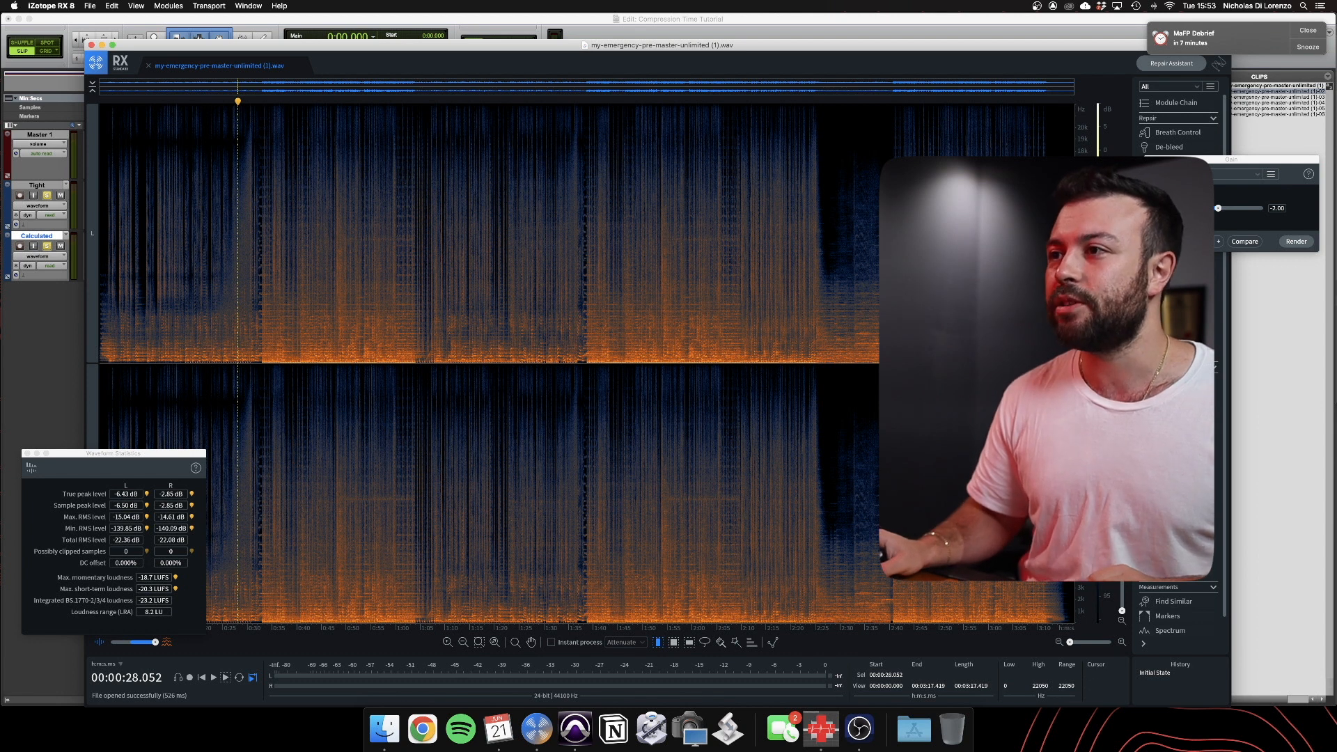
pyautogui.click(89, 7)
pyautogui.moveTo(139, 6)
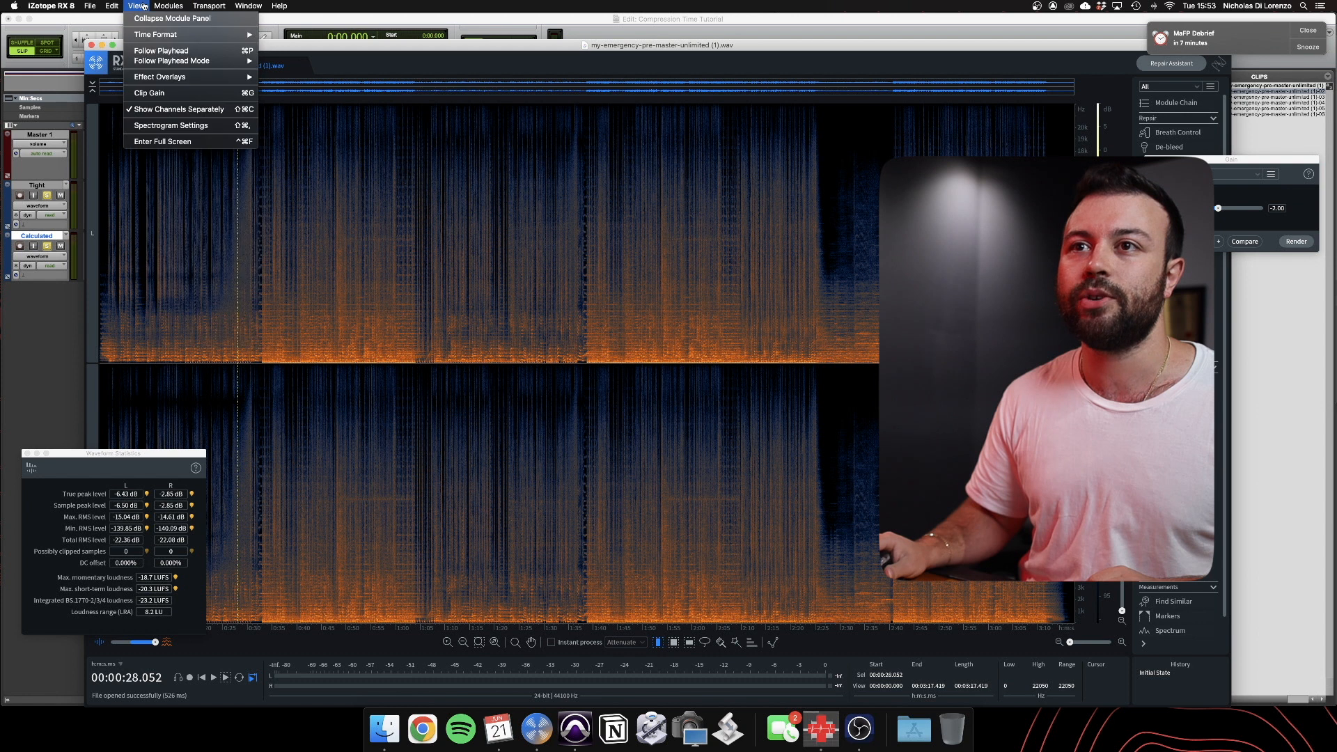
pyautogui.click(174, 125)
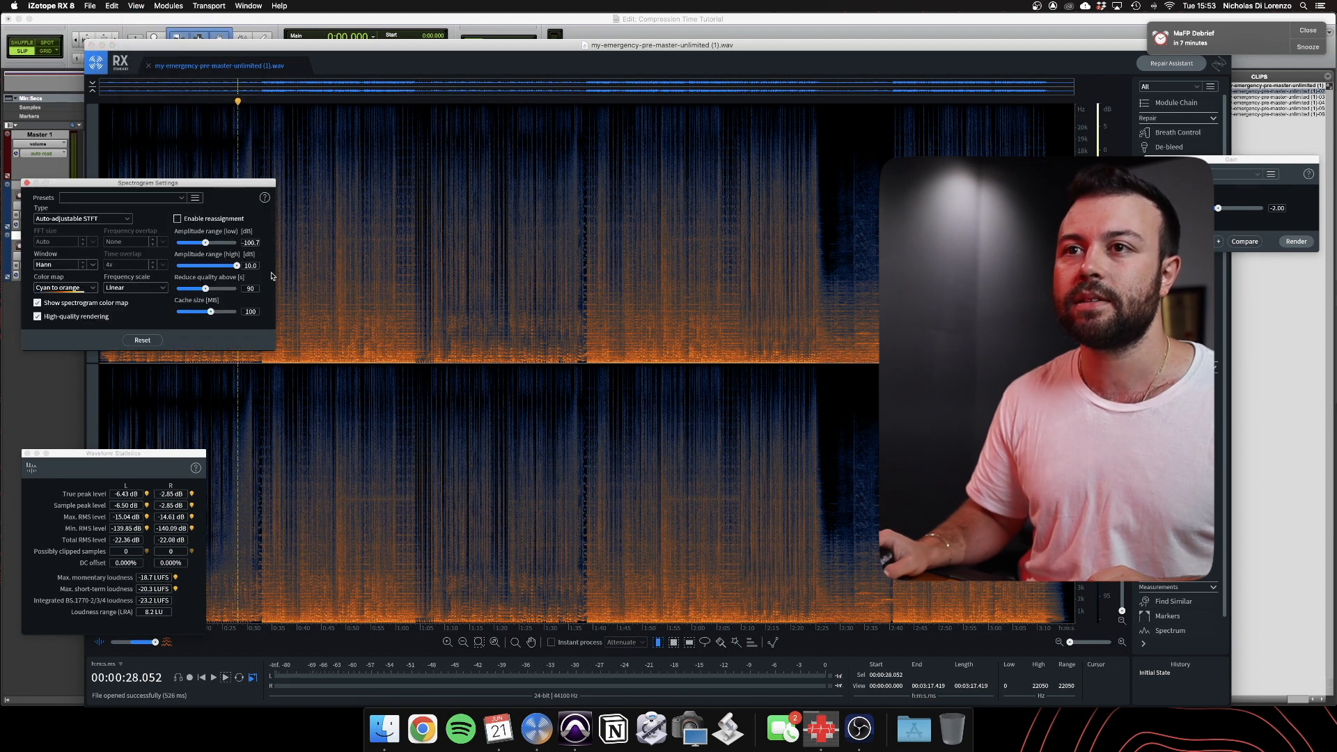
pyautogui.click(148, 288)
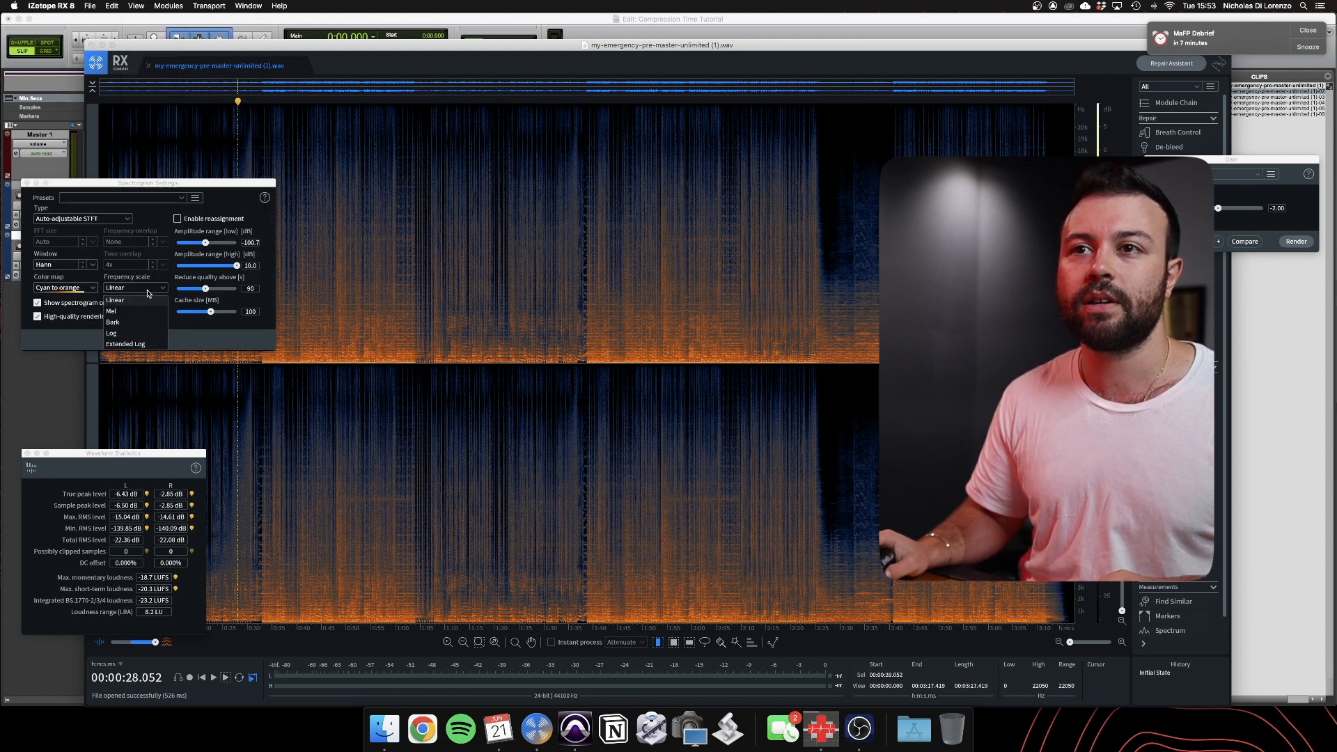
pyautogui.click(147, 345)
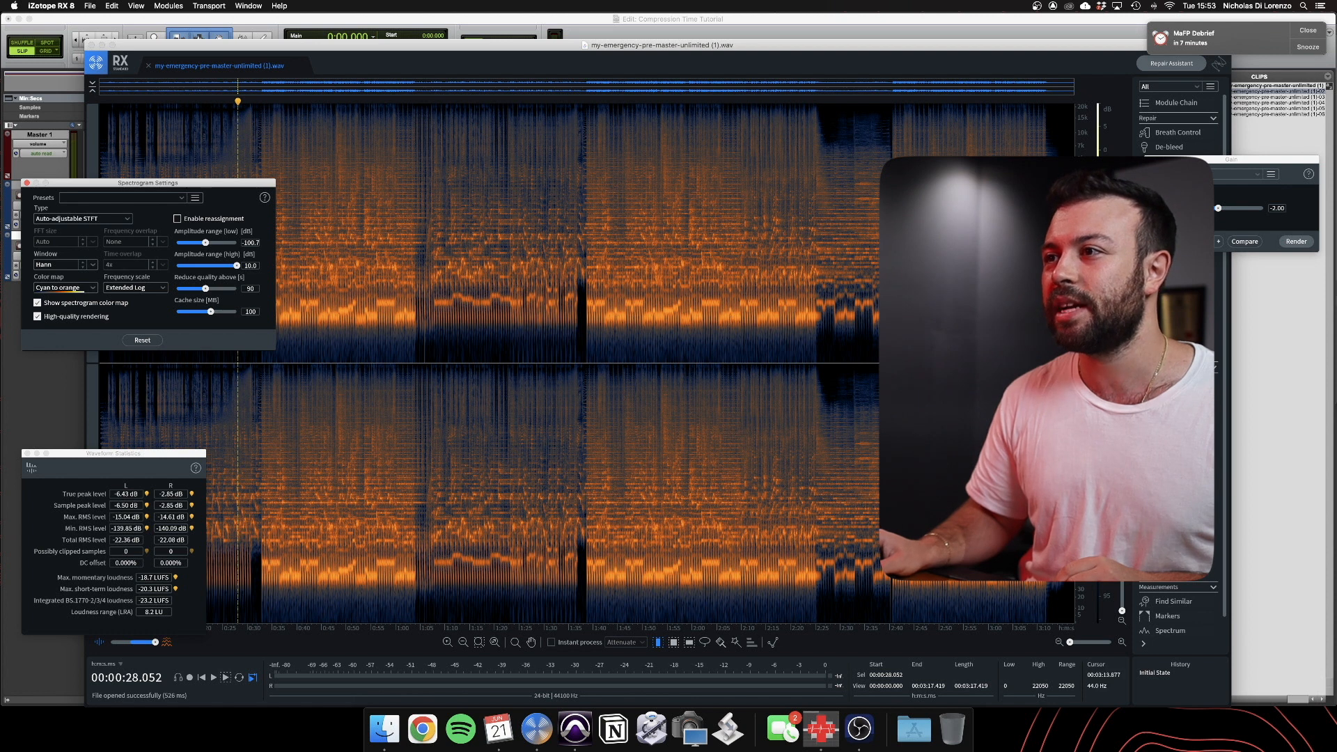
# Select the audio from about 1:51.4 to 2:00.0 in the spectrogram and examine its low-frequency content up close.
pyautogui.moveTo(649, 317); pyautogui.dragTo(691, 317)
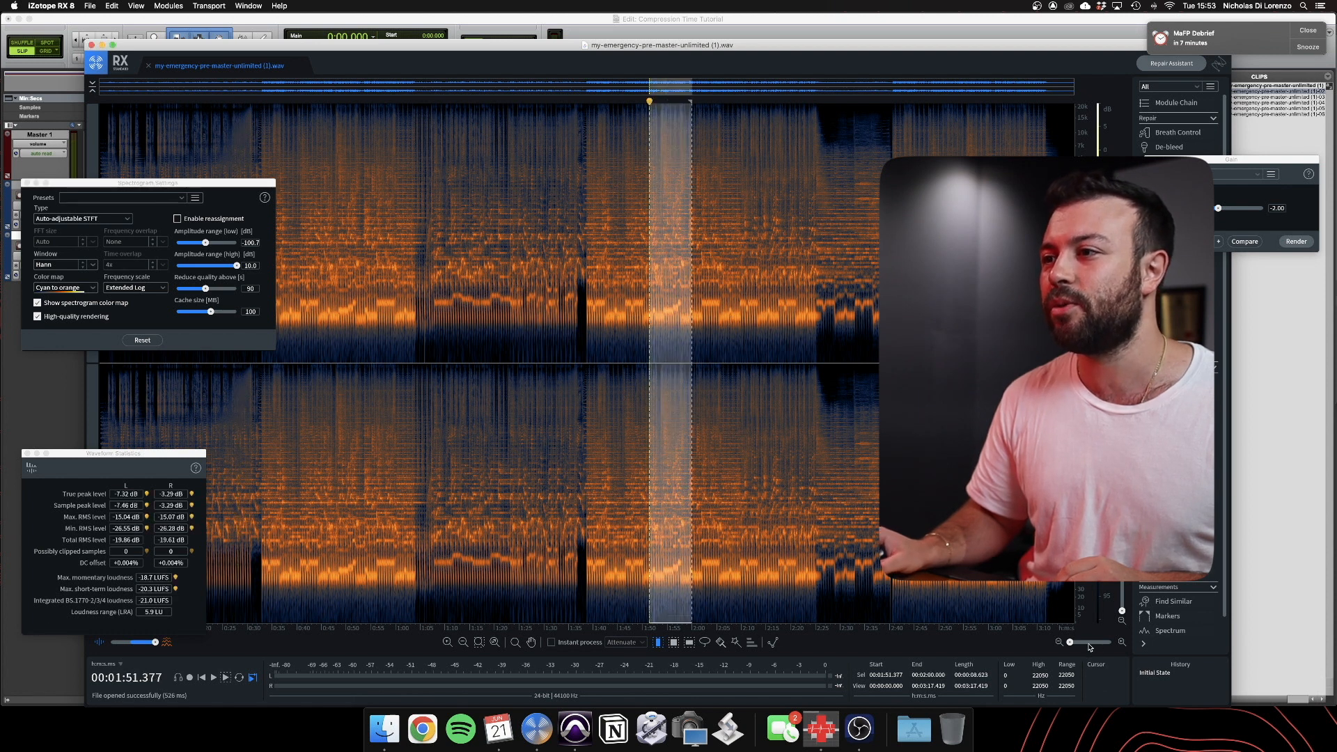
pyautogui.moveTo(1094, 643); pyautogui.dragTo(1084, 646)
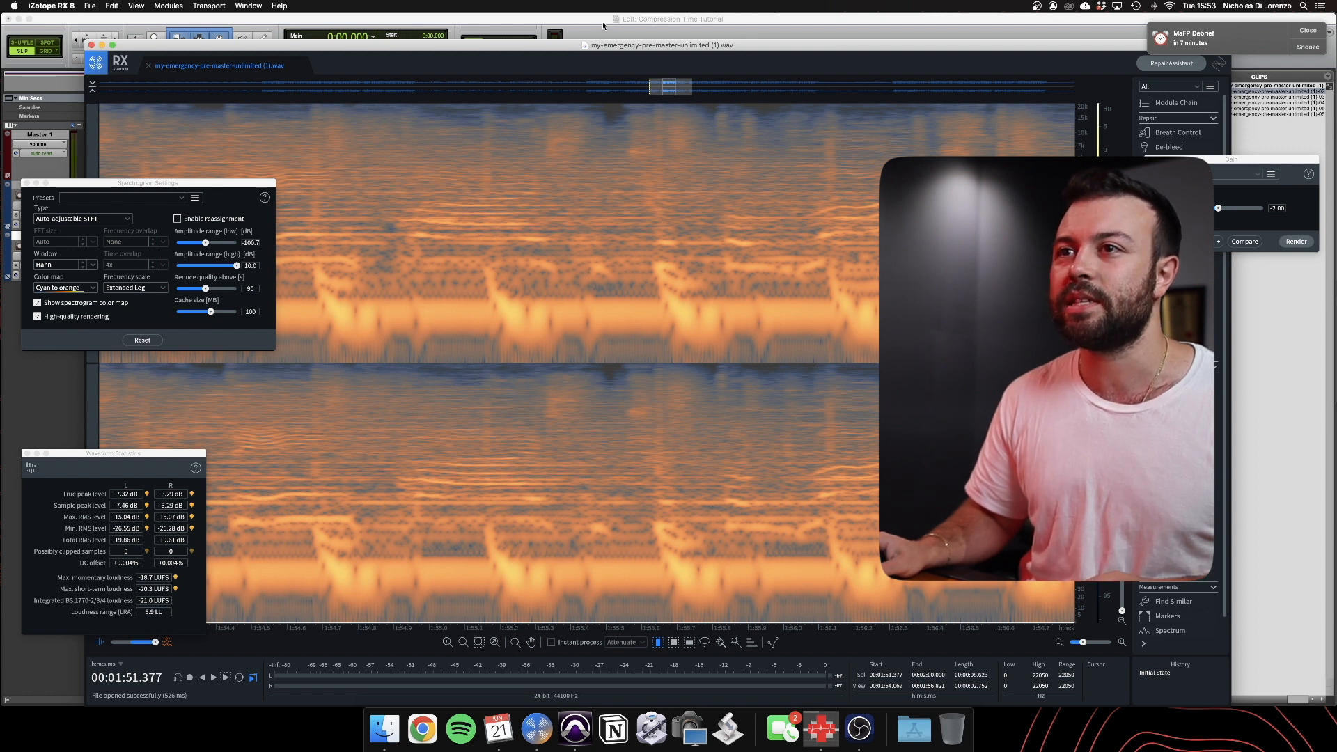
# Switch to Pro Tools, open the Insight spectrum analyser on Master 1, and play the session to watch its spectrum.
pyautogui.press('super+Tab')
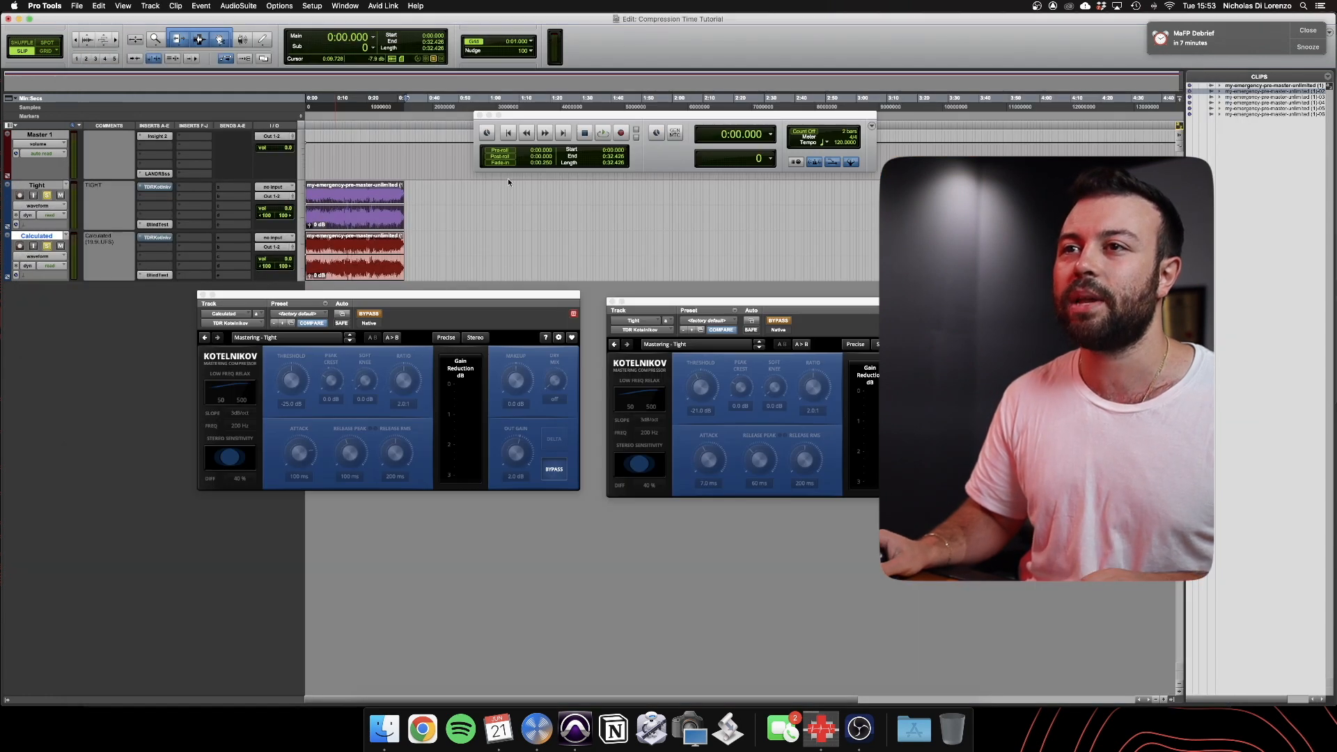
pyautogui.click(156, 136)
pyautogui.moveTo(274, 25); pyautogui.dragTo(289, 282)
pyautogui.press('space')
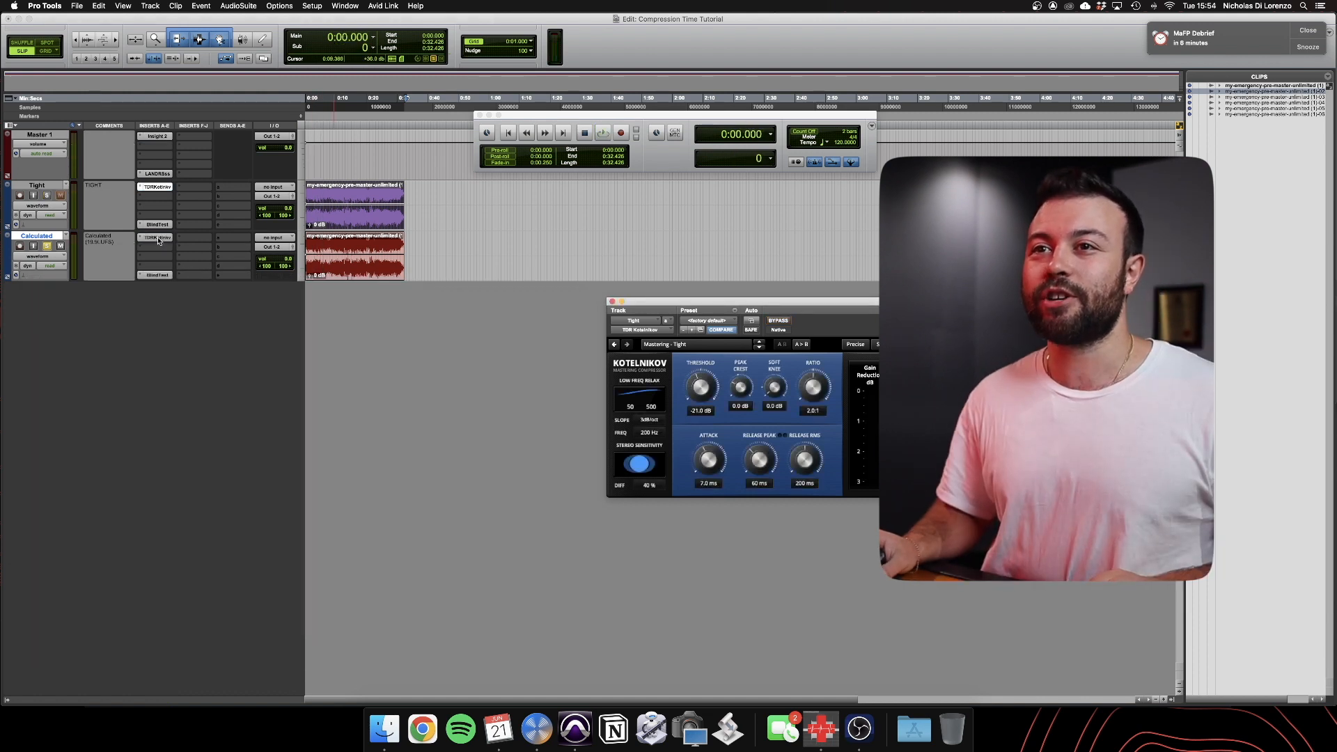
# Open the Calculated track's Kotelnikov and stack both compressor windows, with the Tight one above the Calculated one.
pyautogui.click(159, 241)
pyautogui.moveTo(193, 20); pyautogui.dragTo(220, 496)
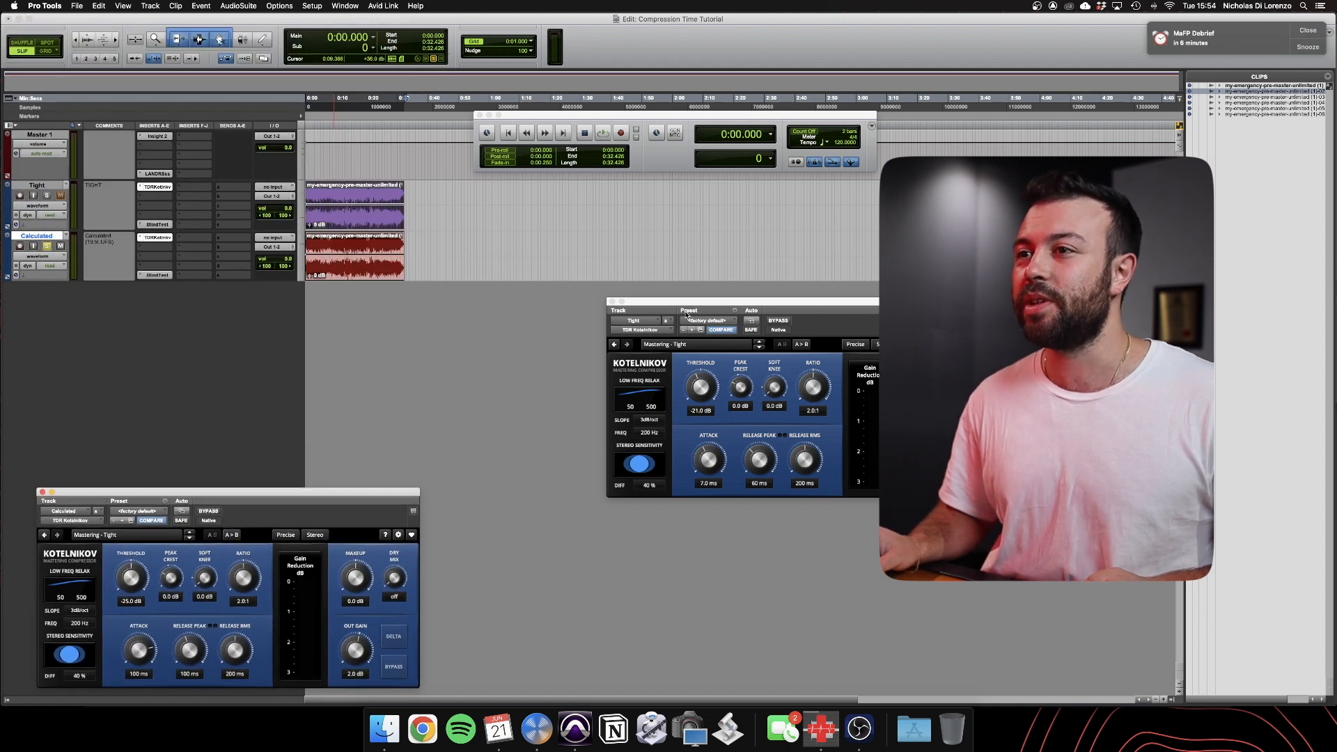
pyautogui.moveTo(679, 302); pyautogui.dragTo(109, 298)
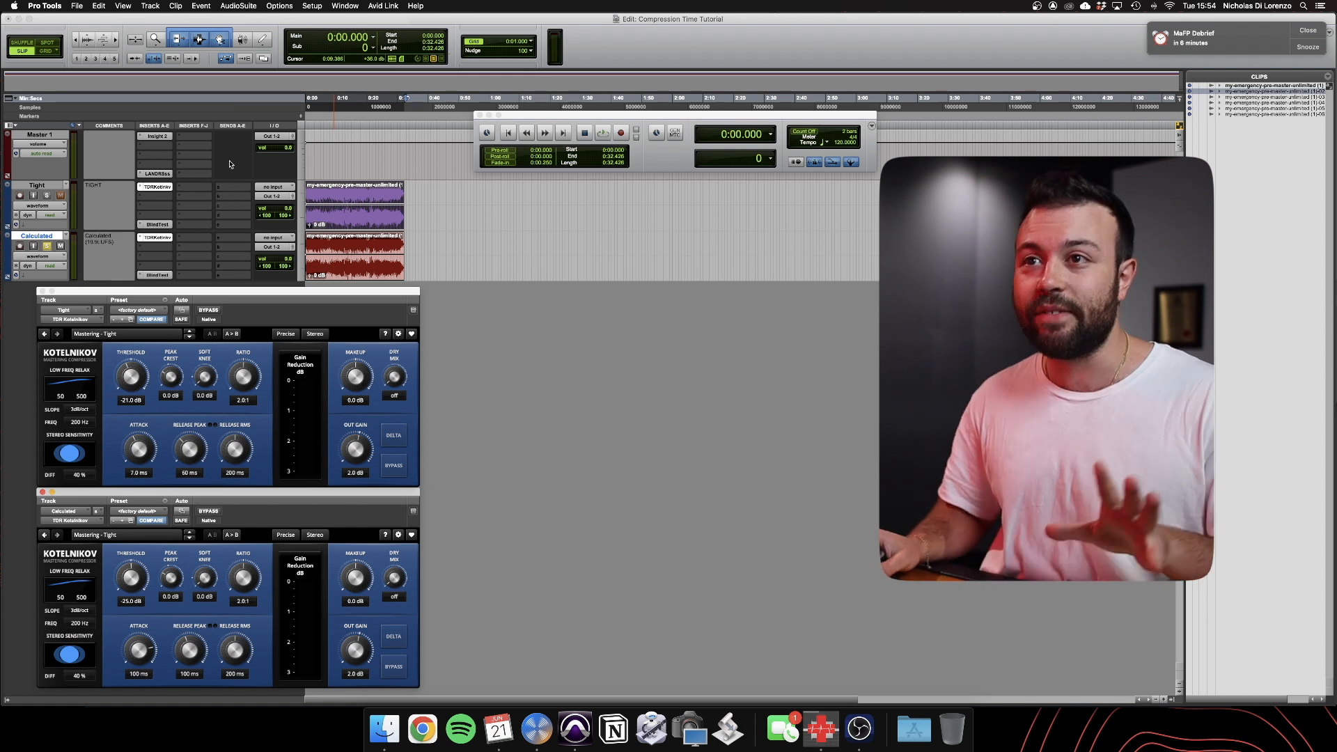
# Play the selection while alternating solo between the Tight and Calculated tracks to compare their compression, then stop playback.
pyautogui.click(47, 196)
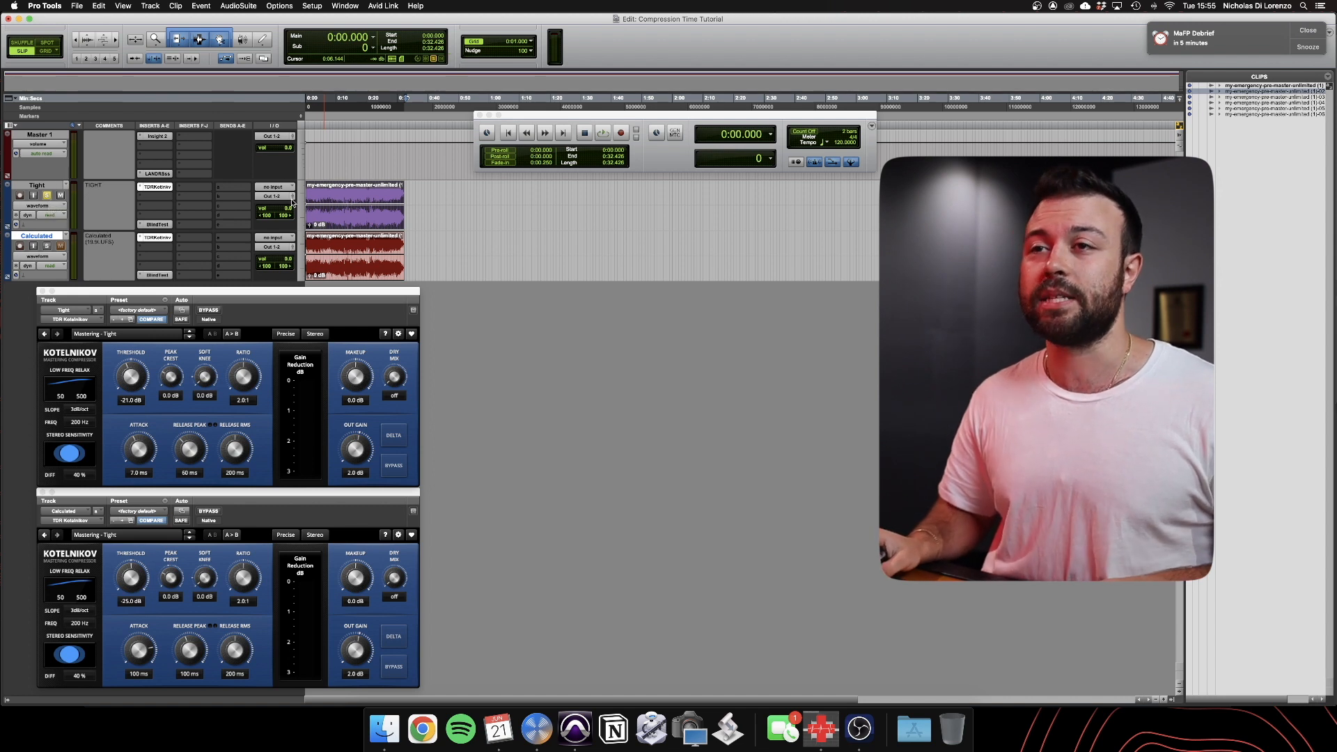
pyautogui.press('space')
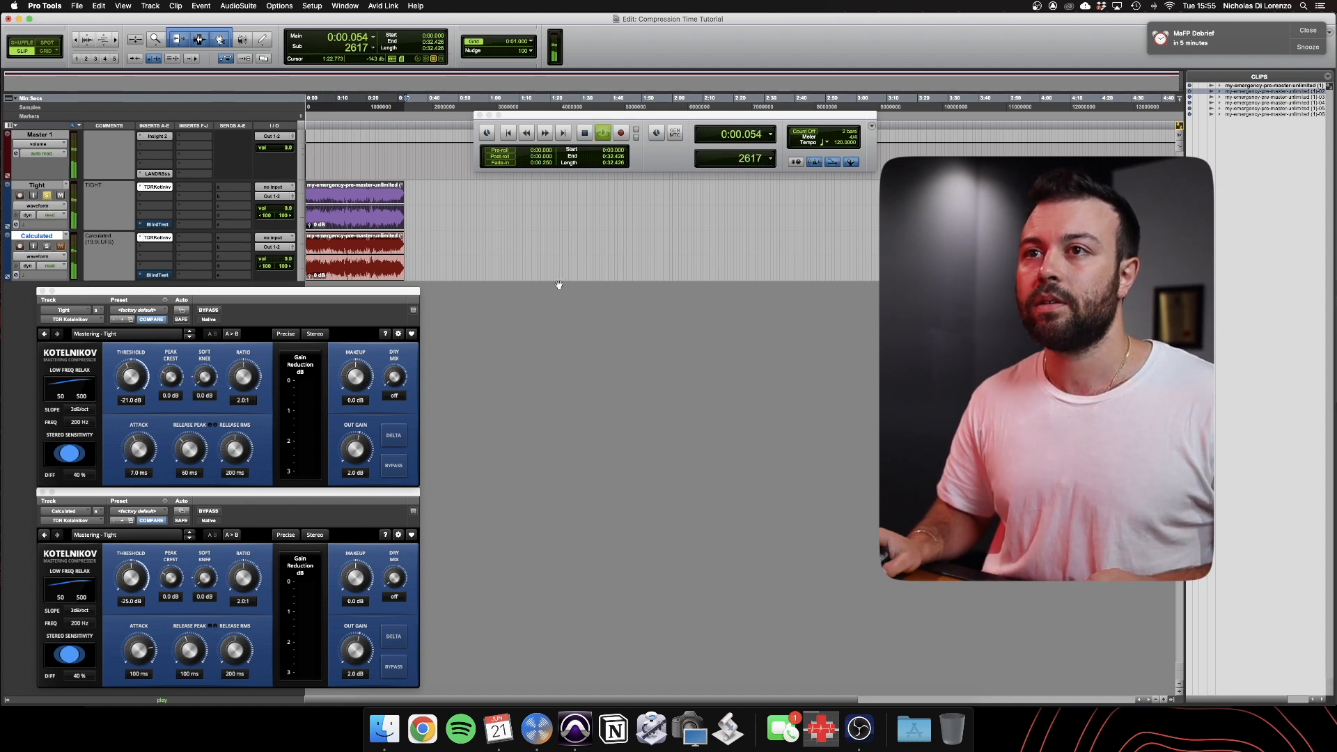
pyautogui.click(47, 196)
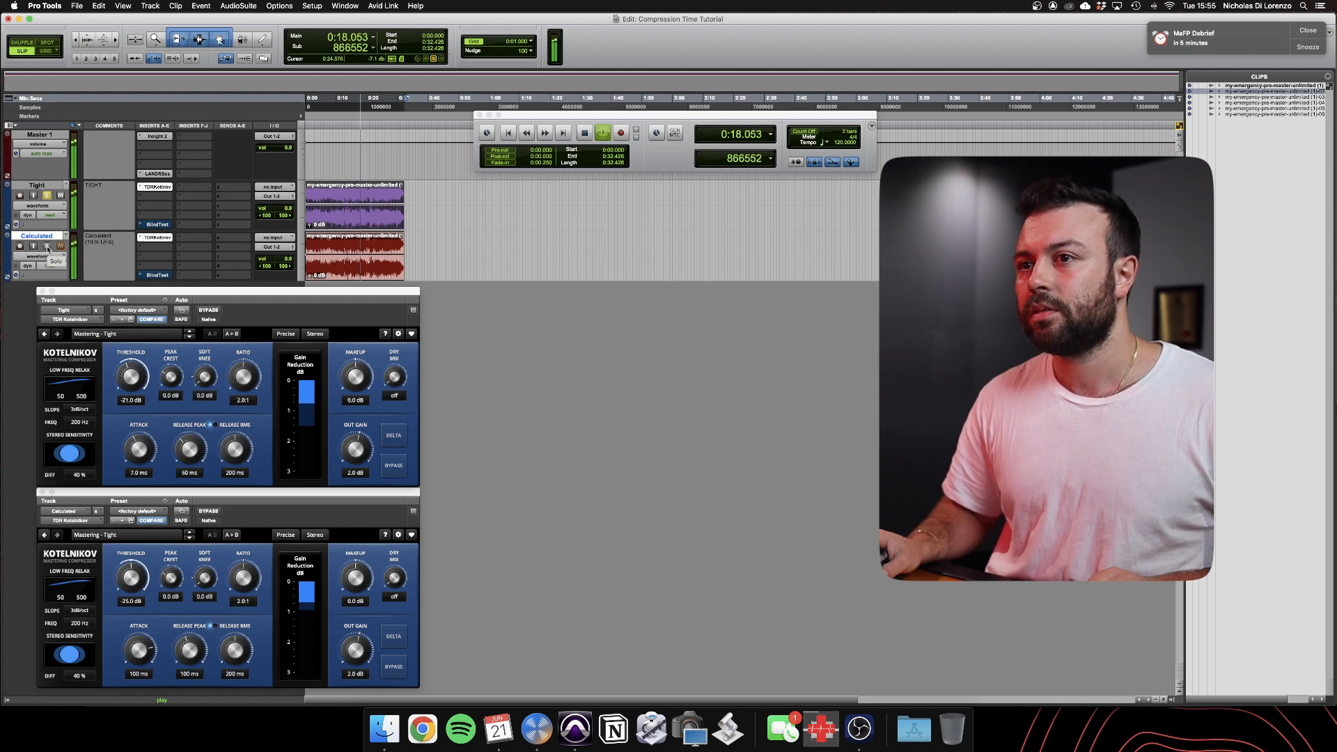
pyautogui.click(47, 248)
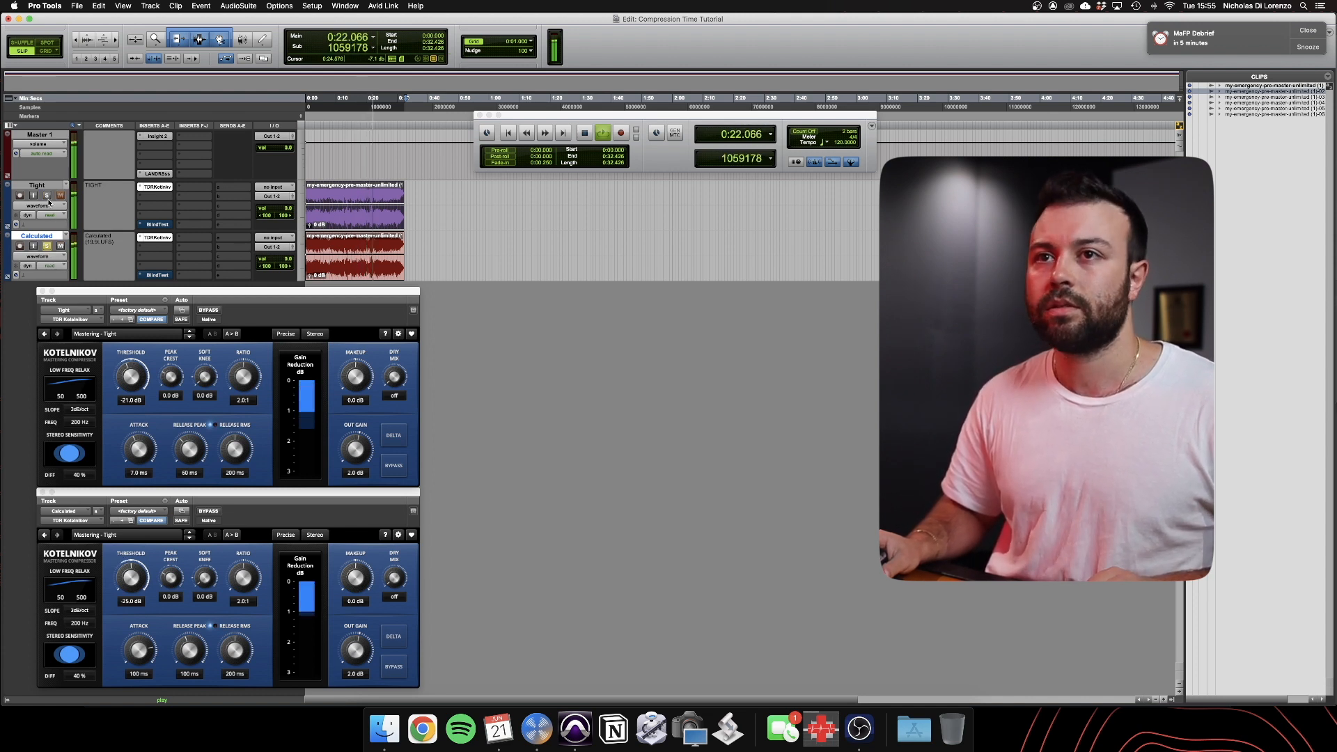
pyautogui.click(48, 196)
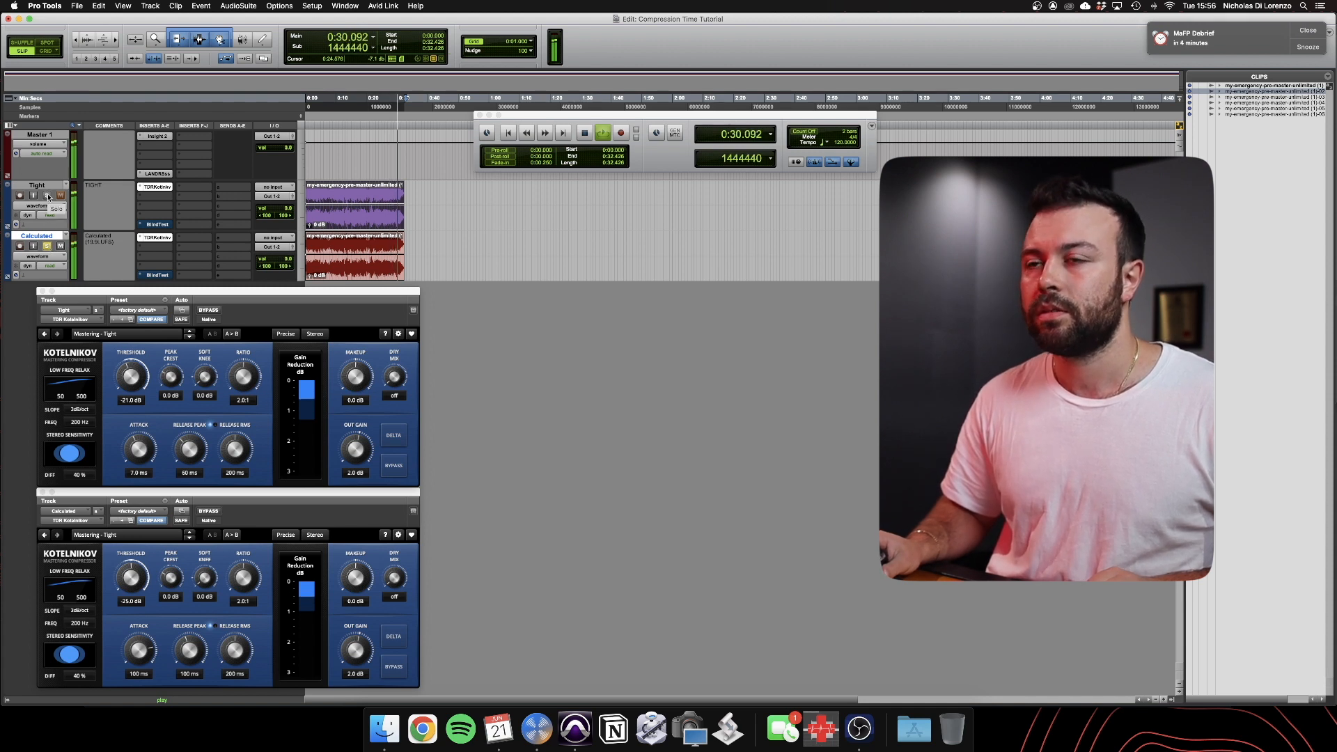
pyautogui.click(48, 196)
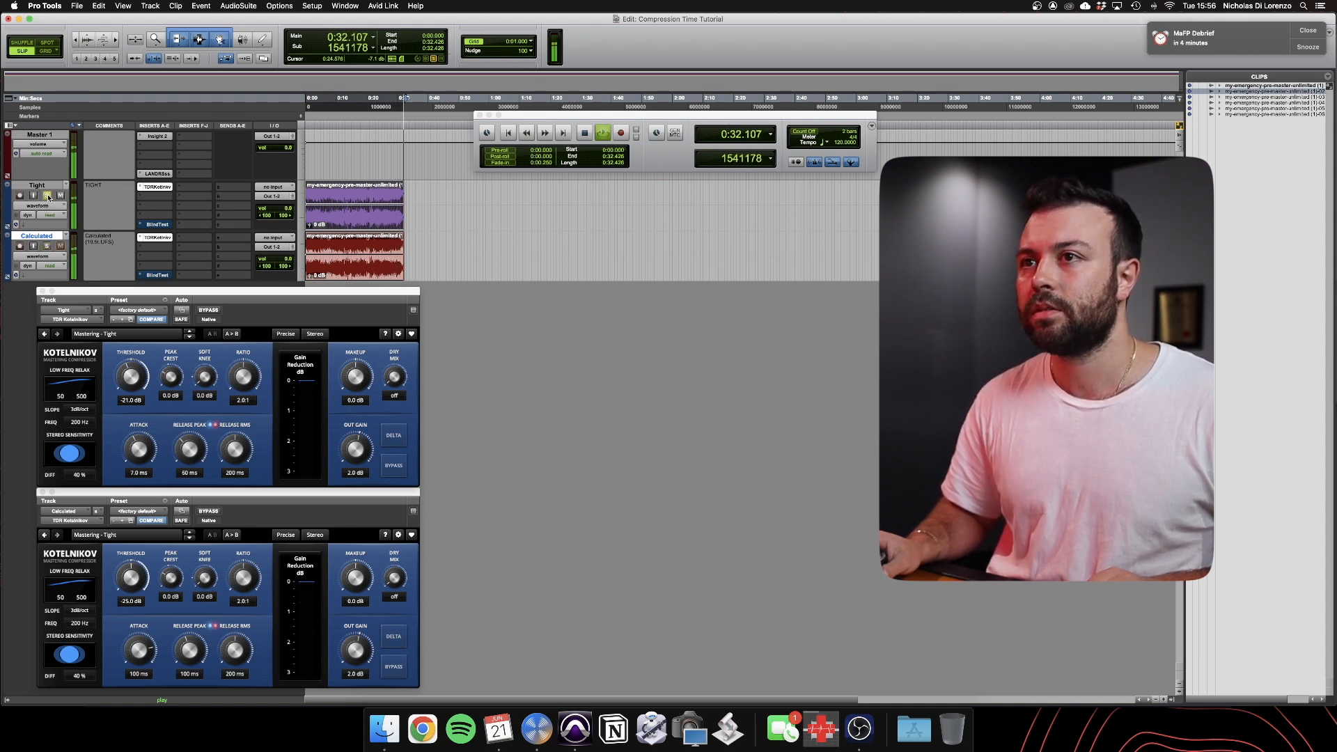
pyautogui.press('space')
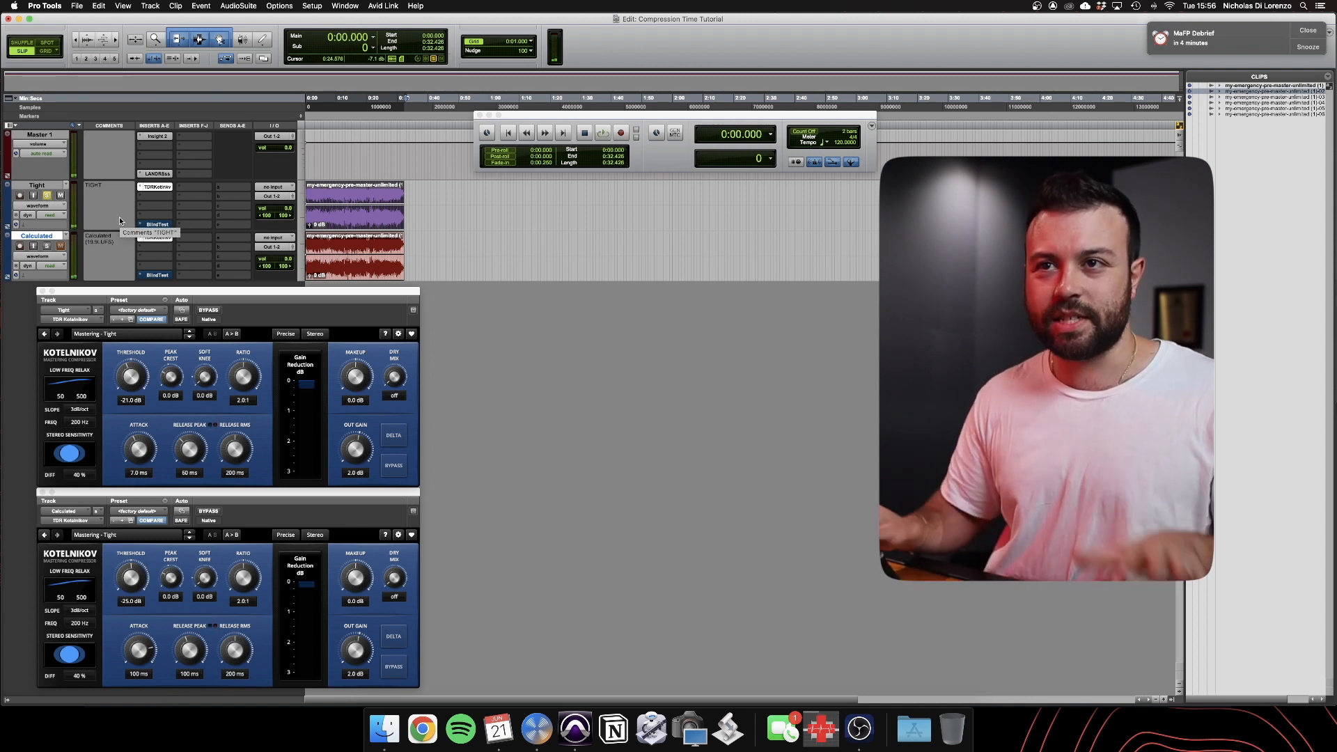
# Open the HOFA 4U+ BlindTest plug-in, start playback, and solo entry 1 of the blind test.
pyautogui.click(158, 275)
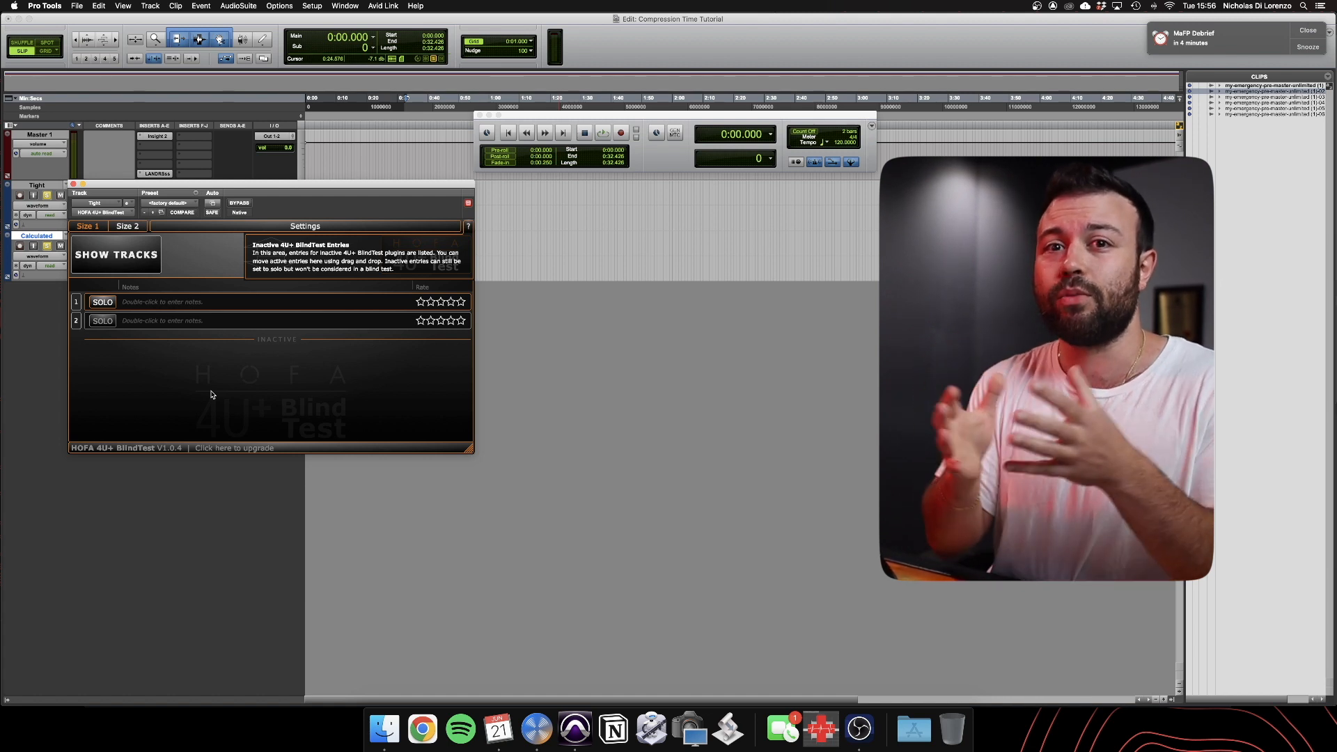
pyautogui.press('space')
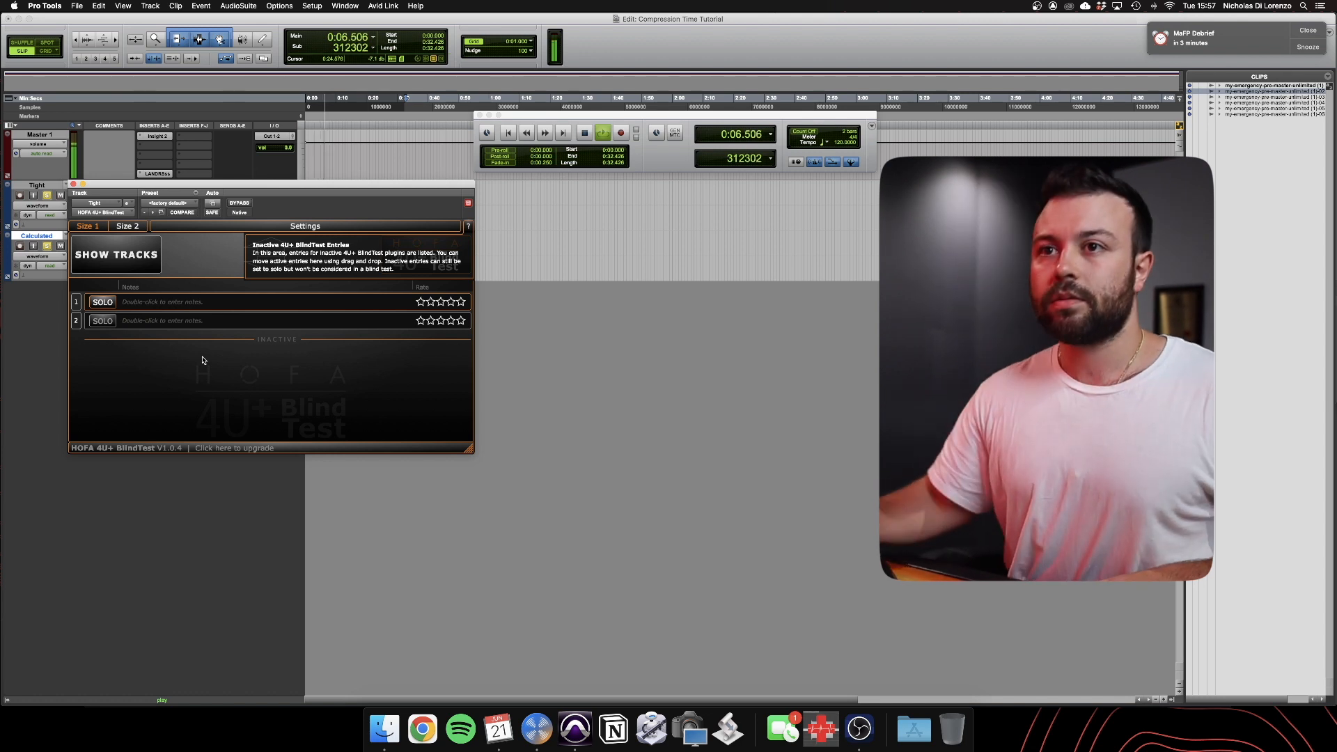
pyautogui.click(102, 302)
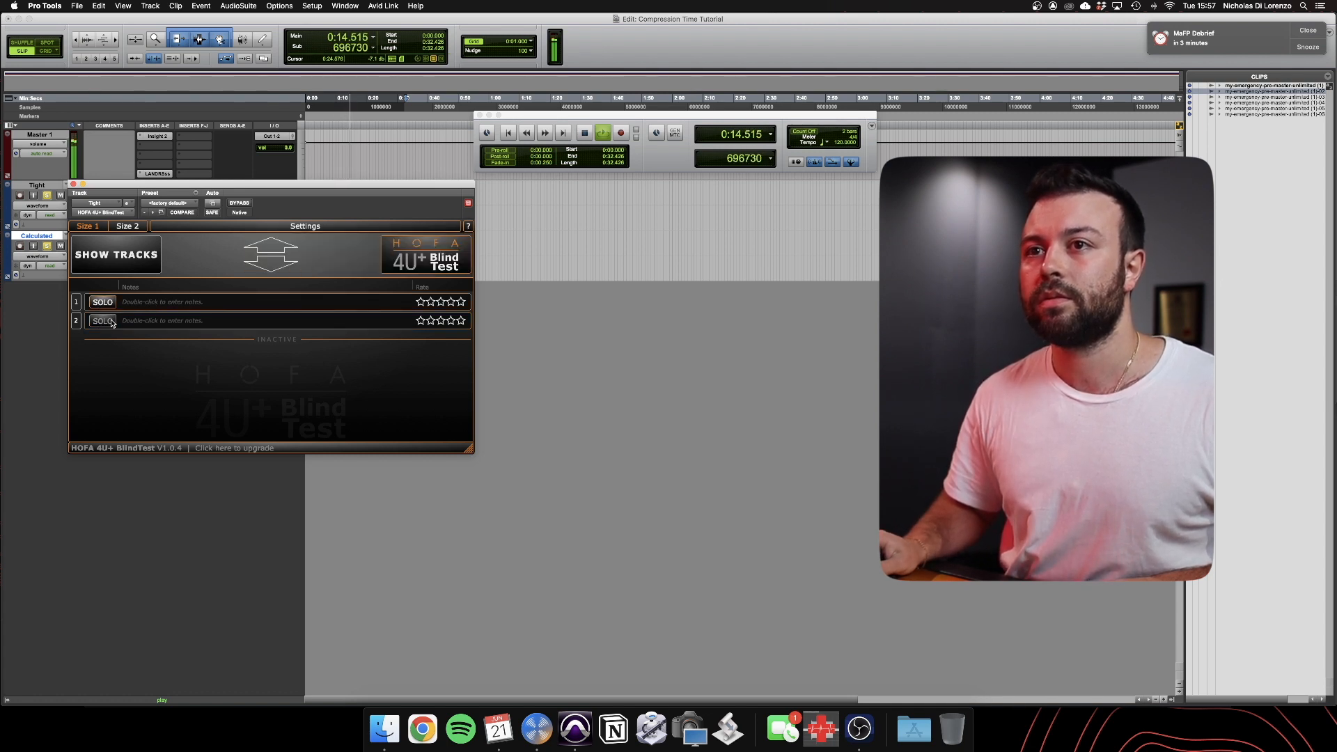
# Enter Calc as the note for entry 1, reveal the blind-test track names, and stop playback.
pyautogui.doubleClick(135, 301)
pyautogui.write('Calc')
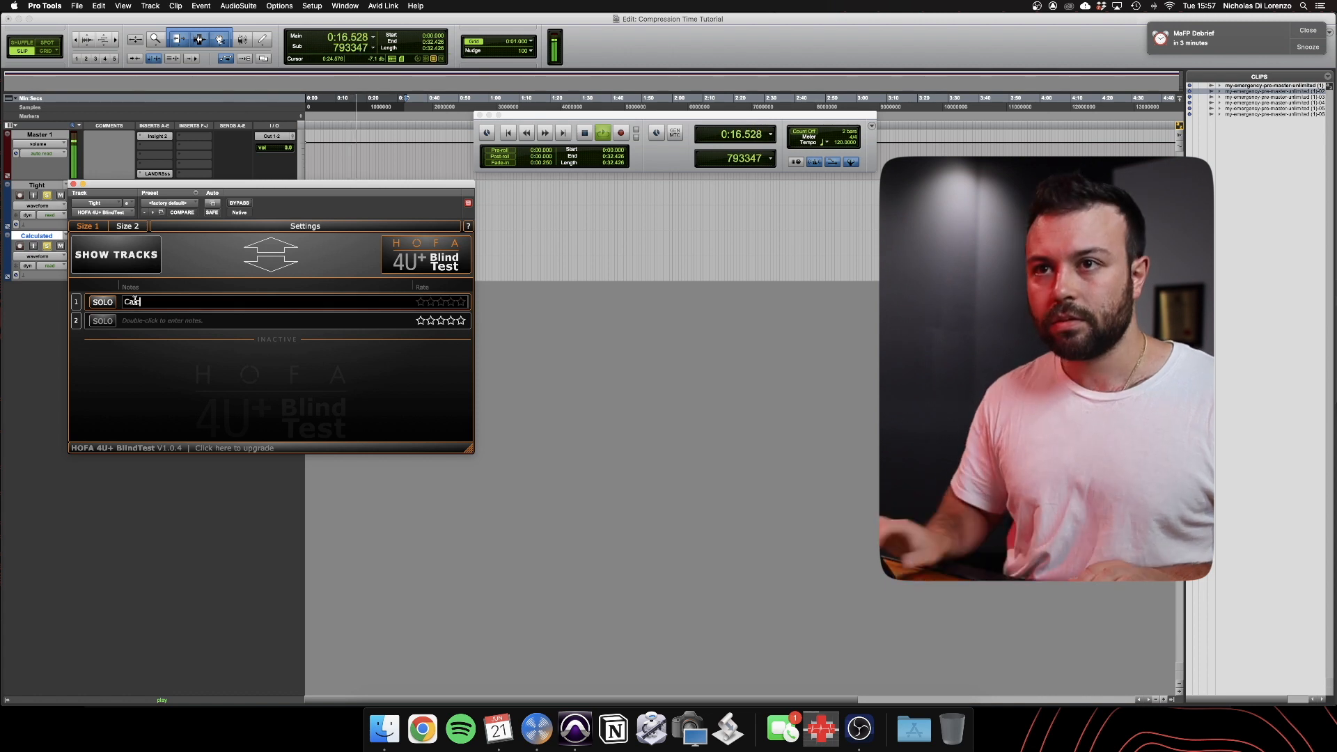
pyautogui.press('Return')
pyautogui.click(136, 262)
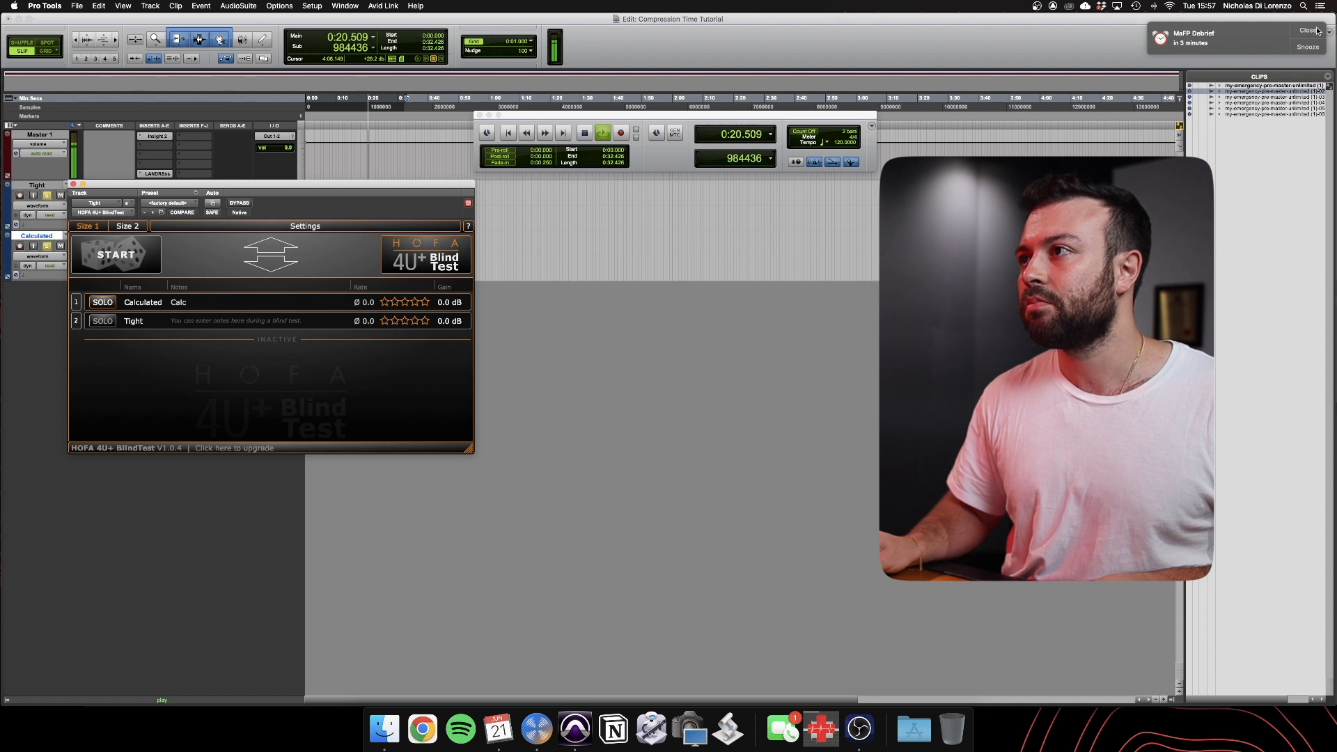
pyautogui.press('space')
# Run a new blind-test round, listening to the shuffled entries, noting entry 2 as Calc, and revealing the track names.
pyautogui.click(144, 258)
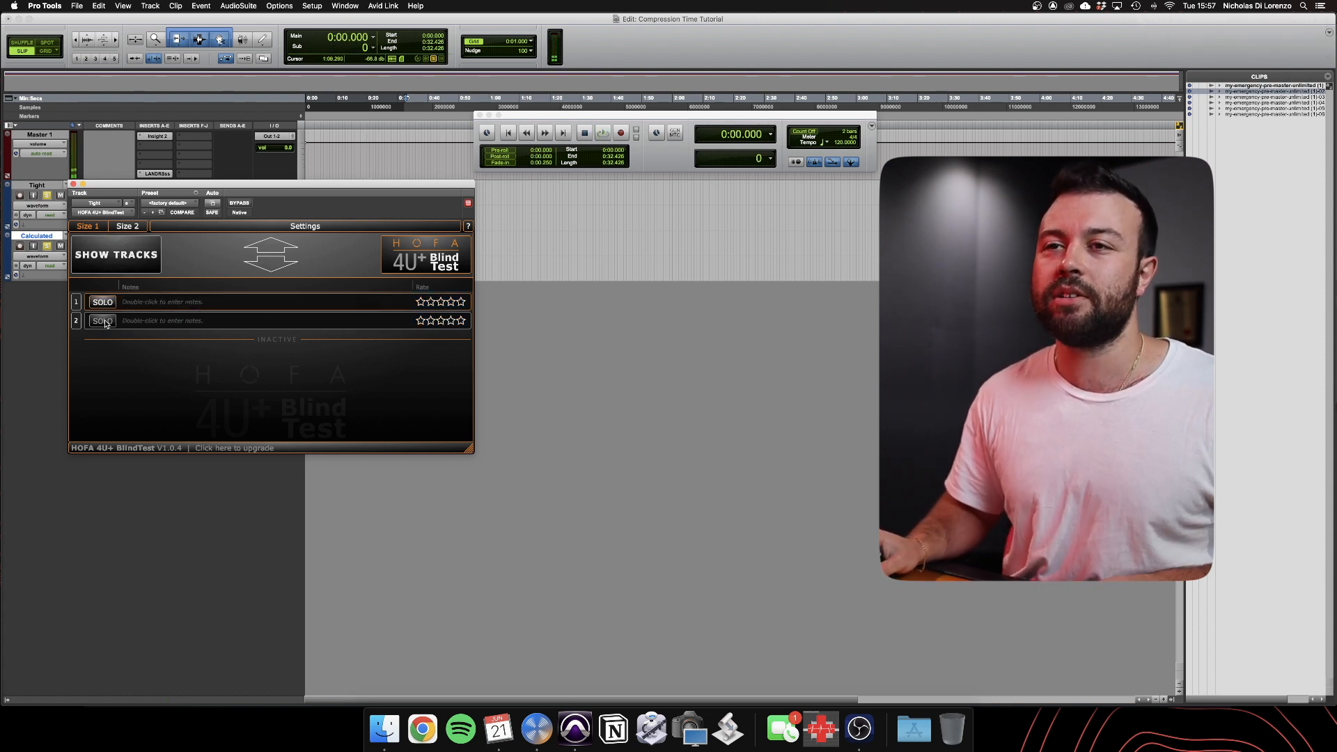
pyautogui.press('space')
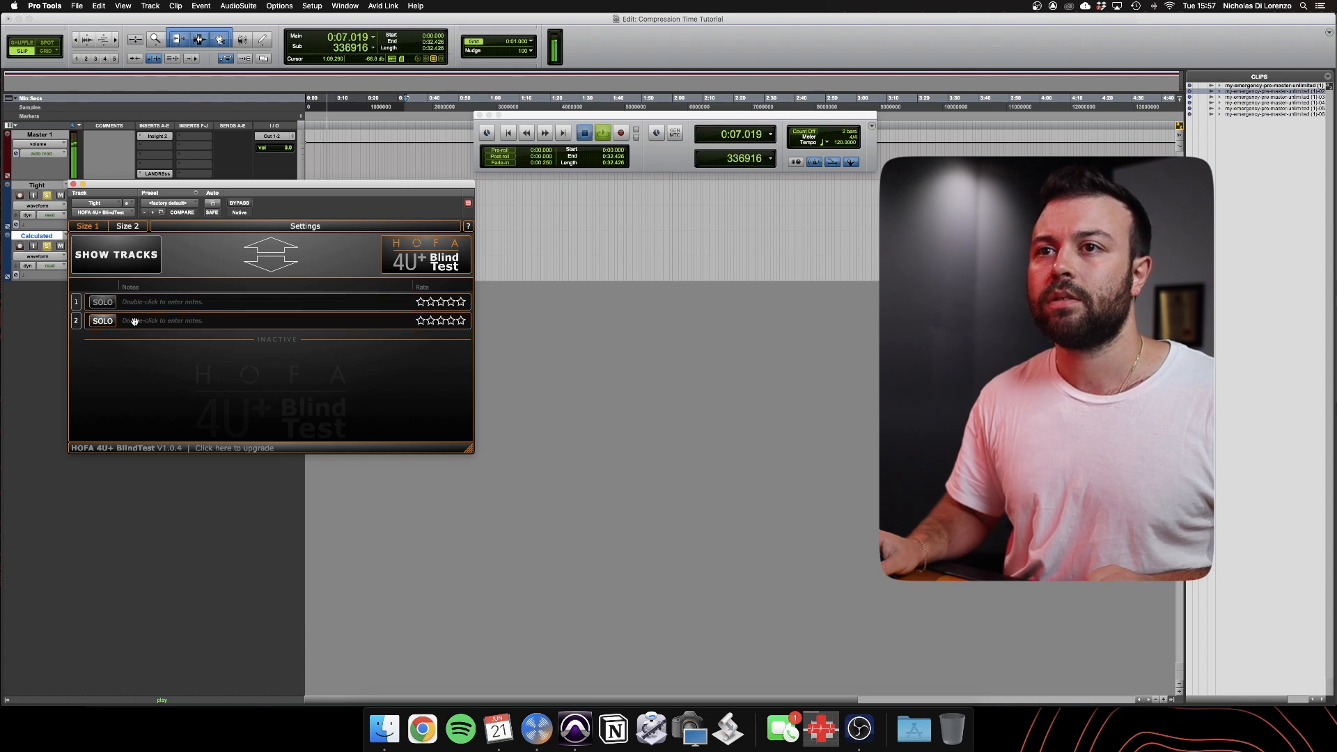
pyautogui.press('space')
pyautogui.doubleClick(136, 321)
pyautogui.write('Calc')
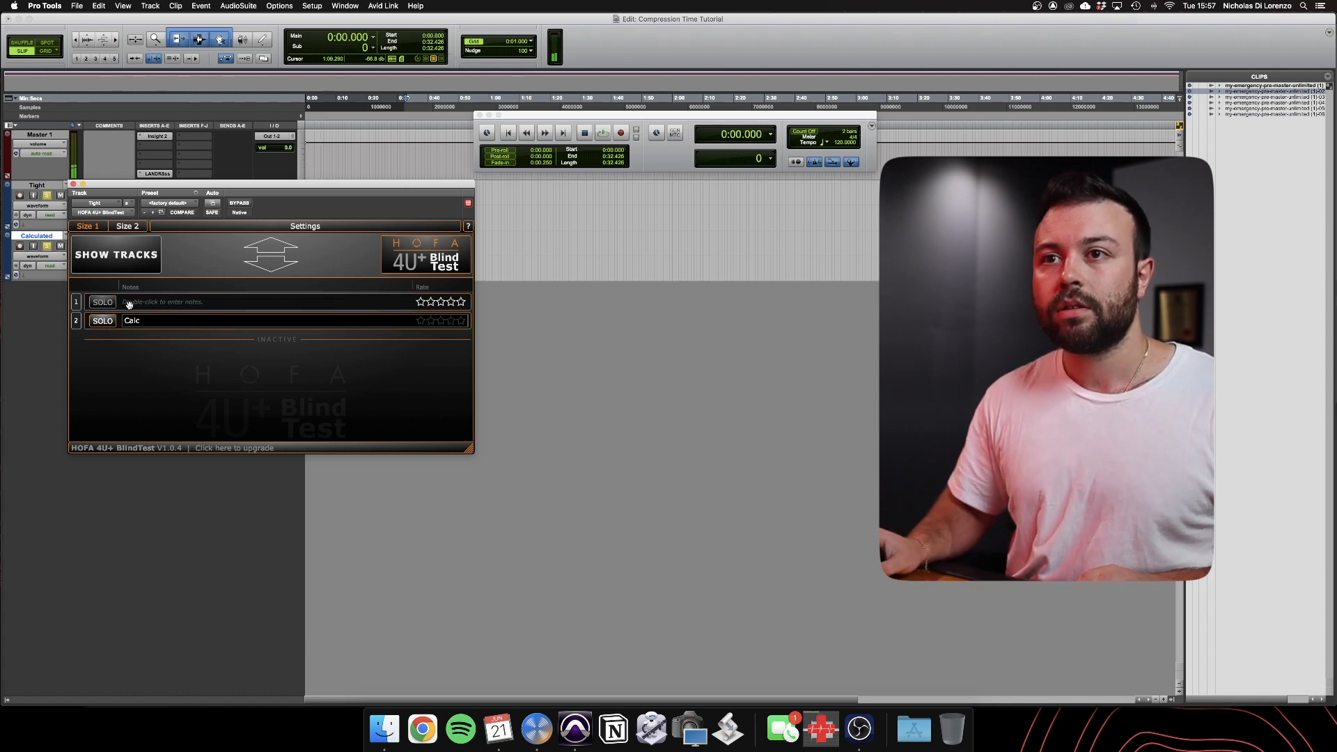
pyautogui.click(120, 270)
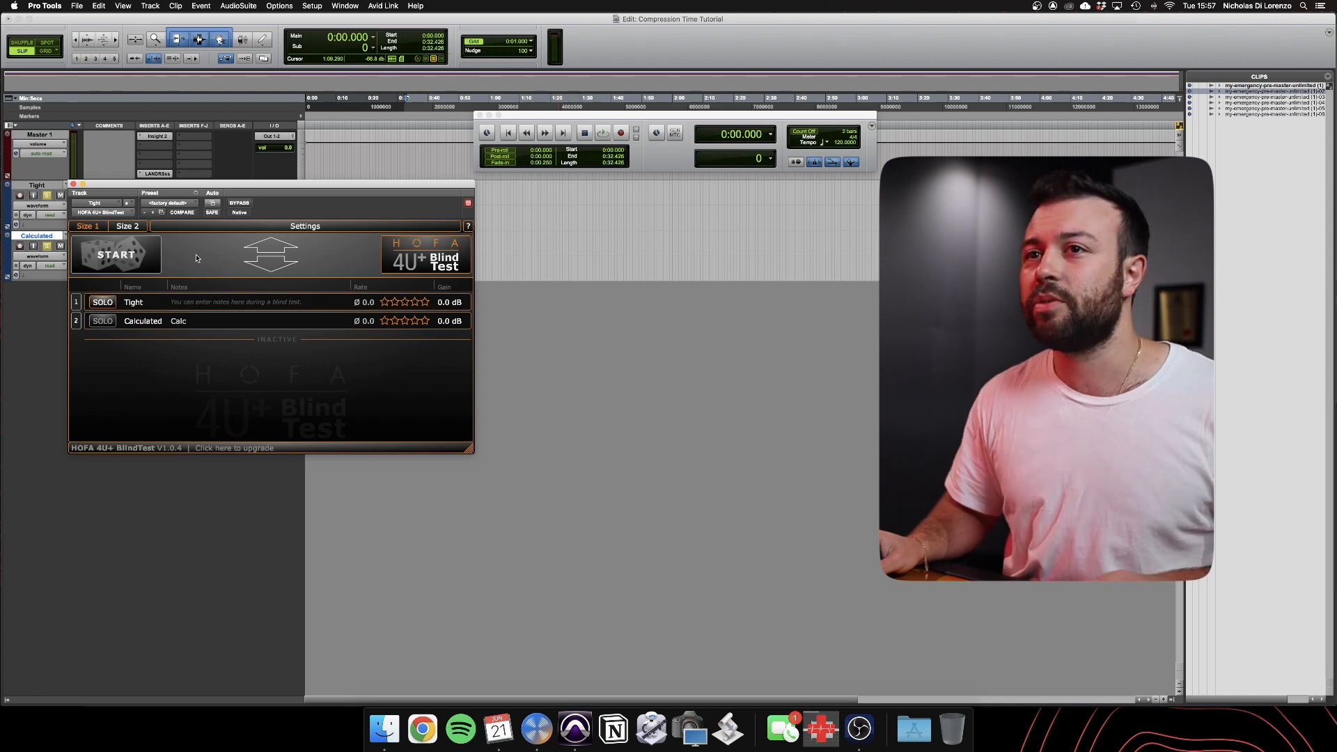
# Start another blind-test round and alternate solo between entries 1 and 2 during playback to compare them by ear.
pyautogui.click(125, 259)
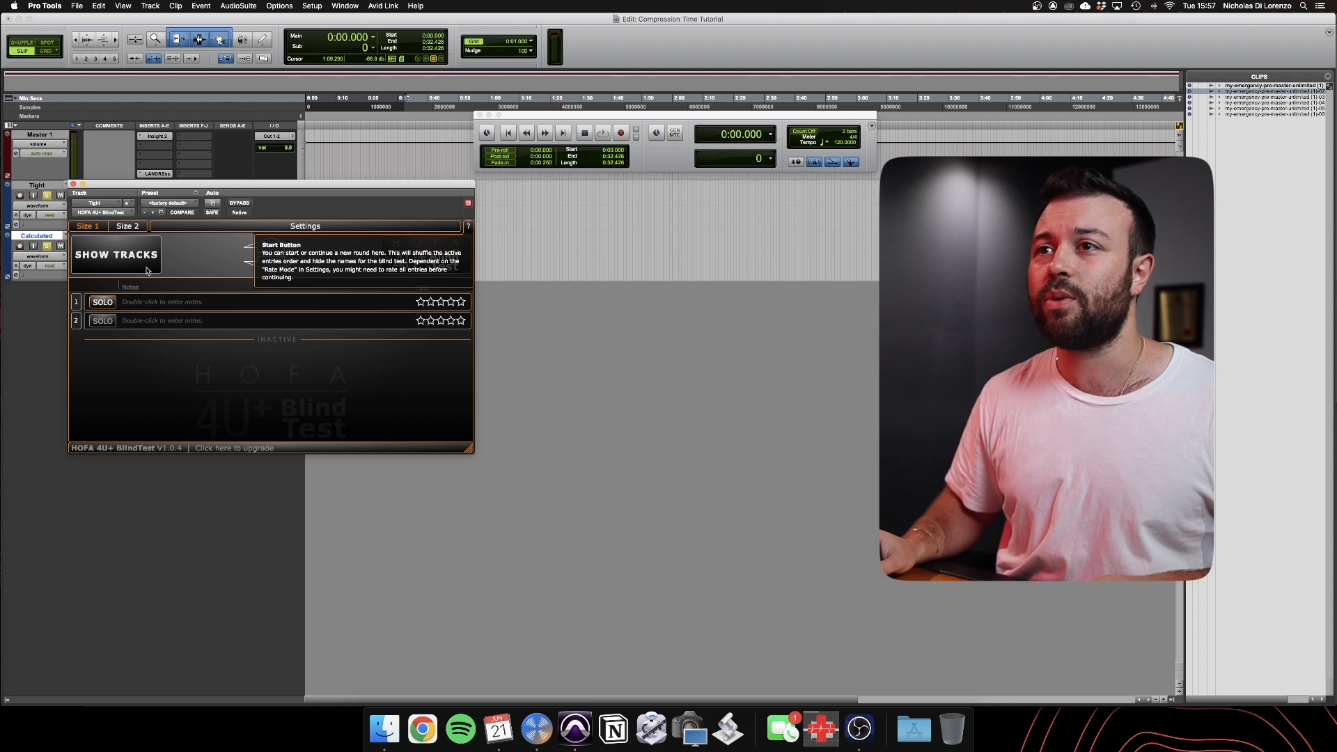
pyautogui.press('space')
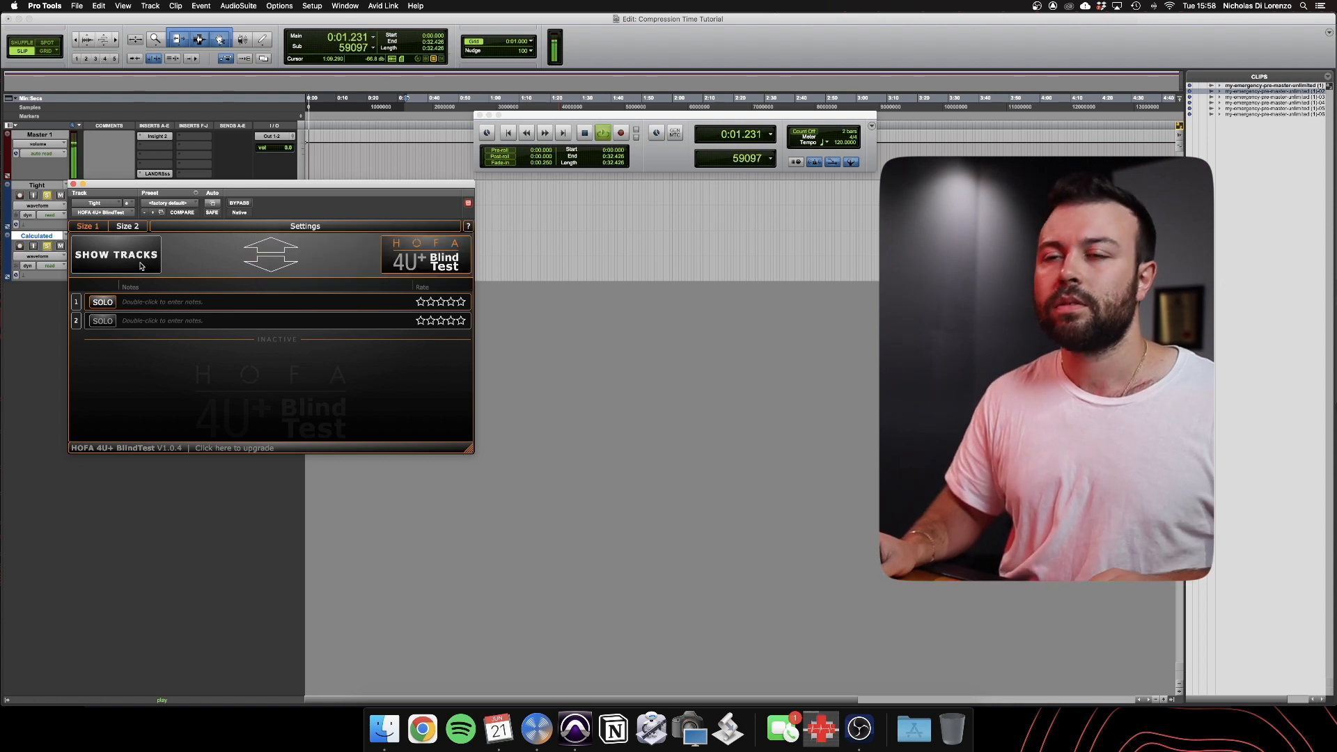
pyautogui.click(112, 322)
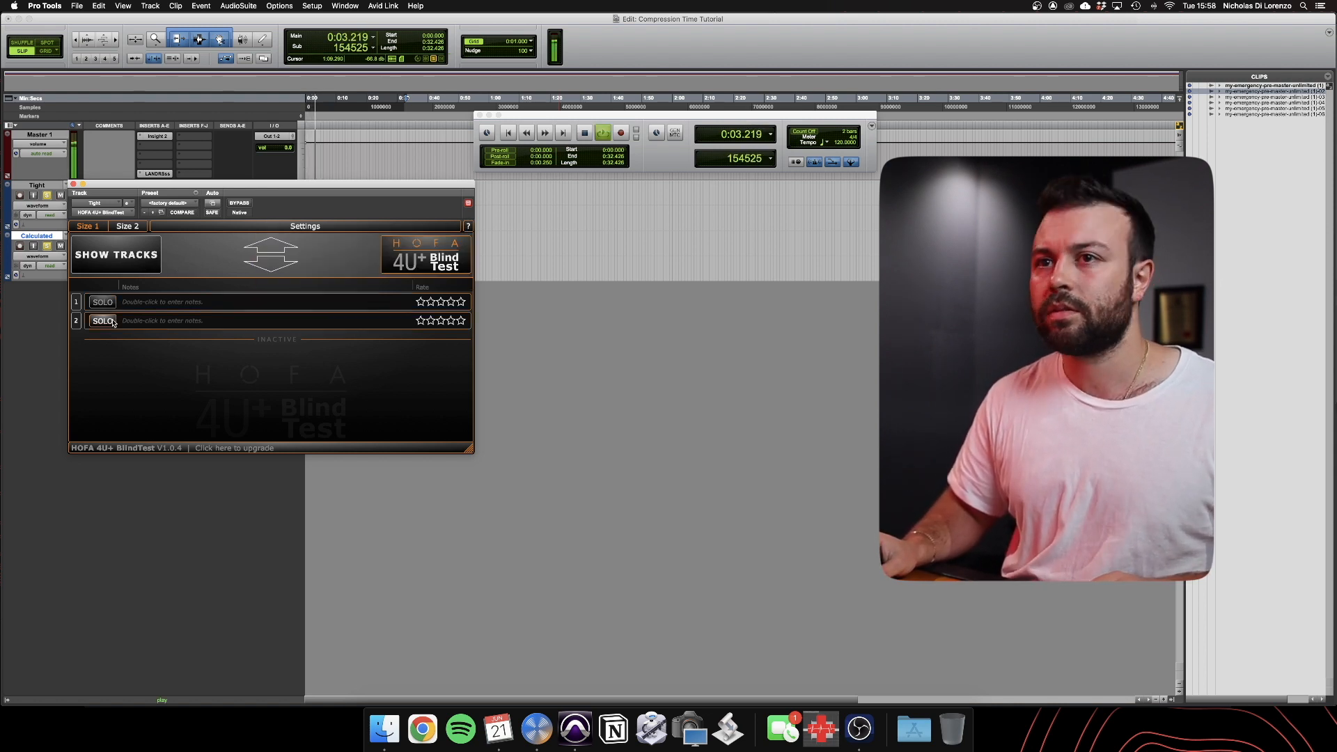
pyautogui.click(109, 306)
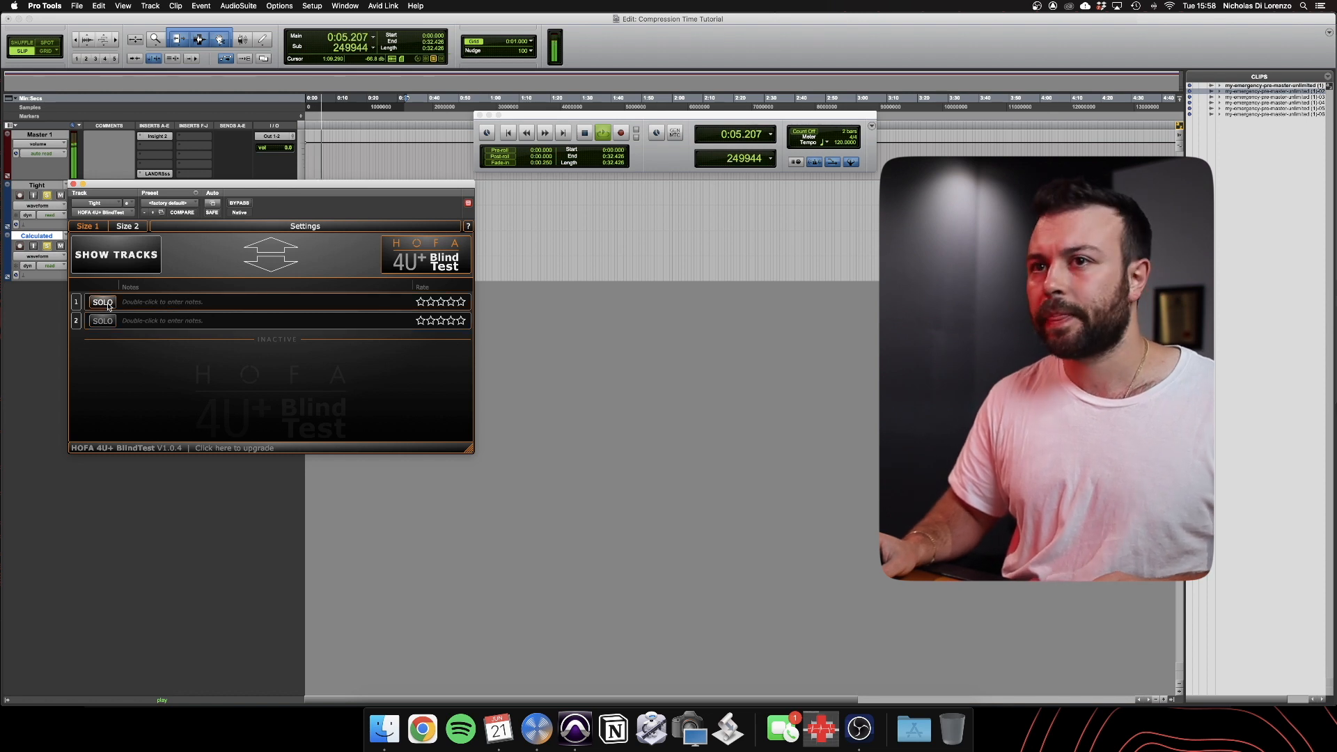
pyautogui.click(112, 321)
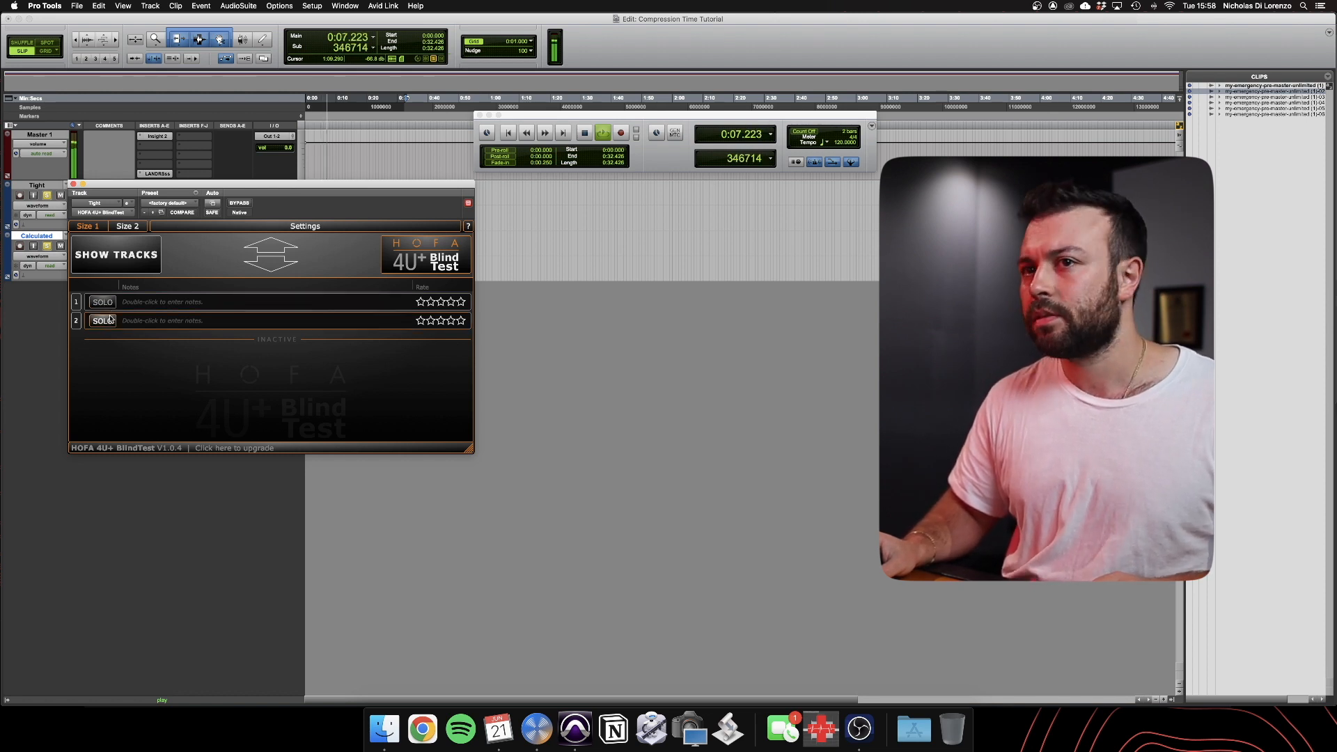
pyautogui.click(110, 305)
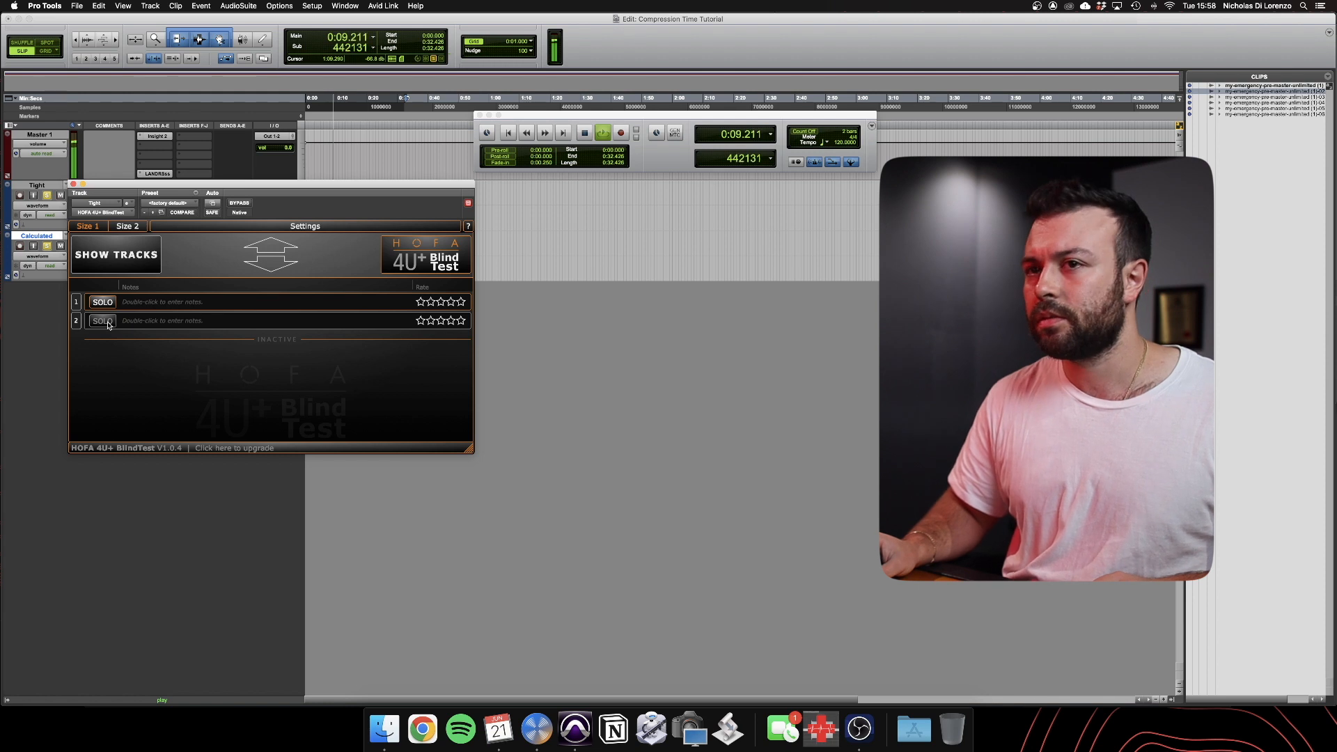
pyautogui.click(108, 323)
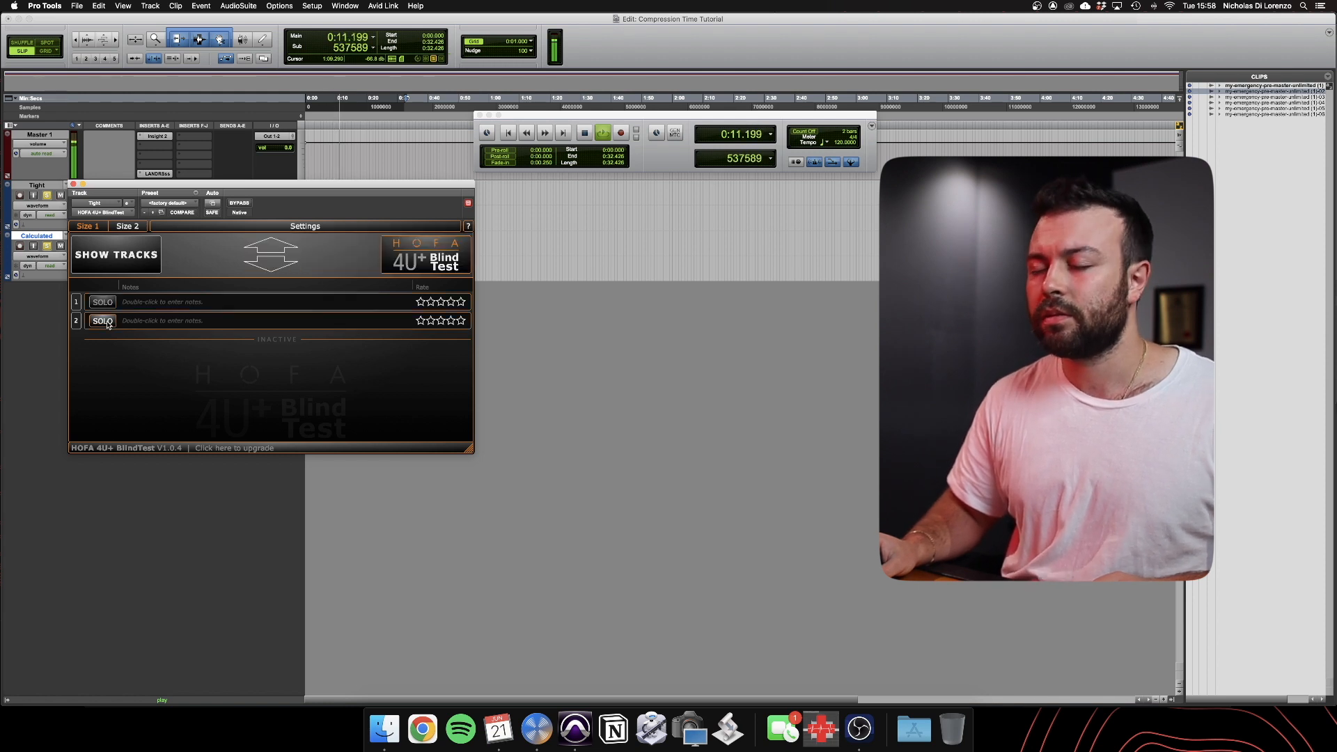
# Solo entry 1, note it as Calc, and reveal the track names, stopping playback.
pyautogui.click(103, 303)
pyautogui.doubleClick(134, 302)
pyautogui.write('Calc')
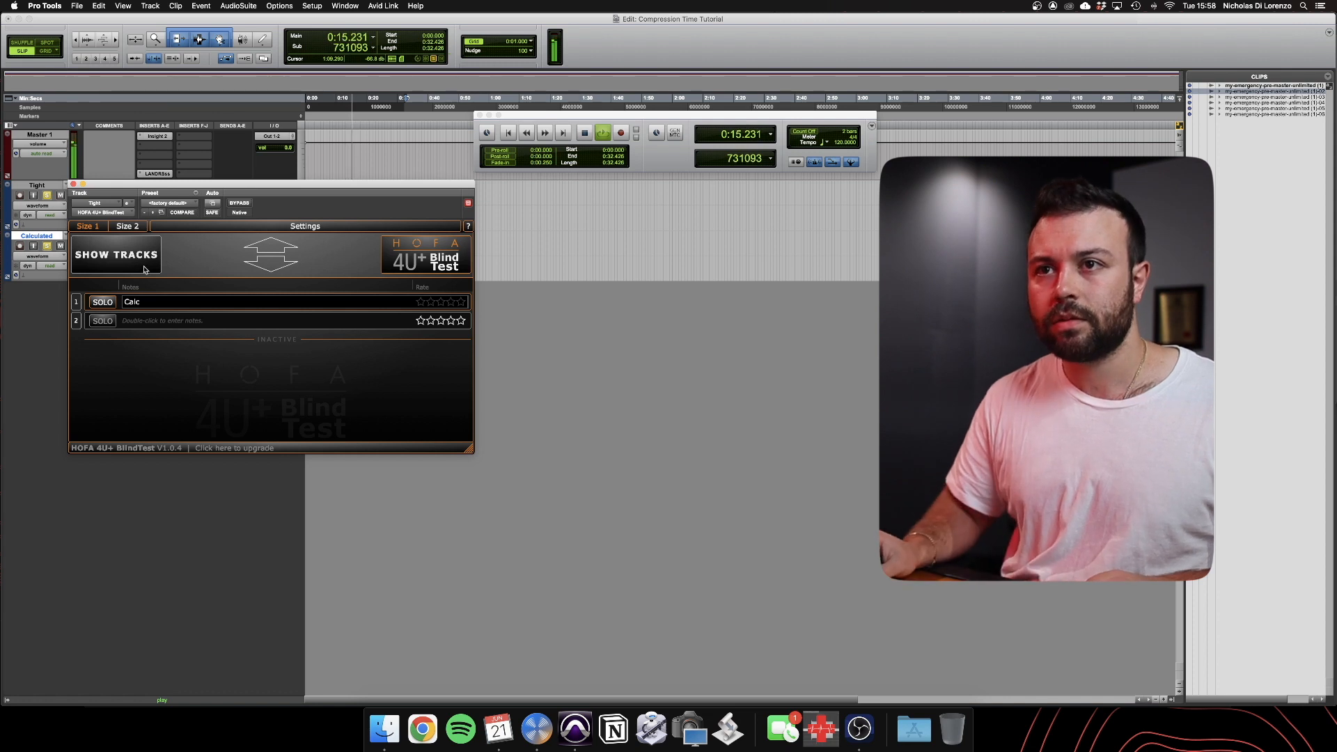
pyautogui.click(145, 266)
pyautogui.press('space')
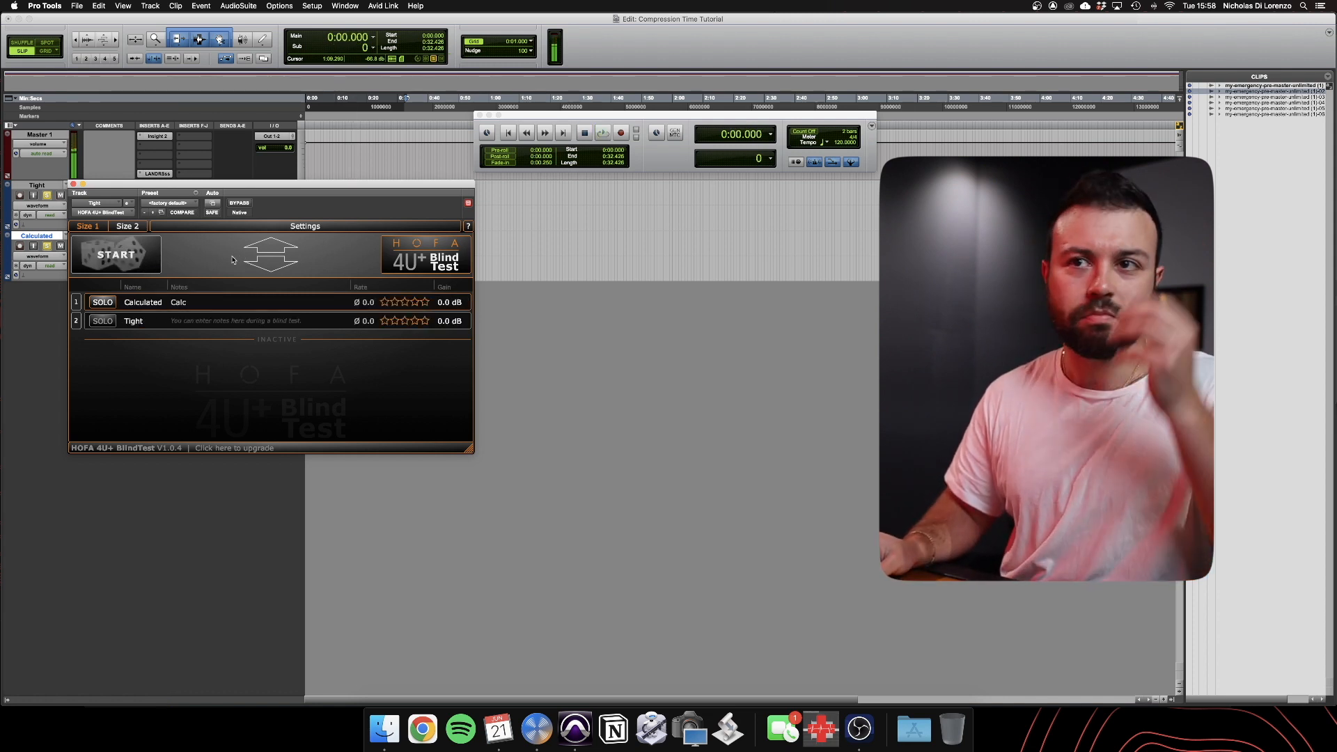
# Reshuffle the entries for a further blind-test round and play them, soloing entry 2 and returning to entry 1.
pyautogui.click(149, 263)
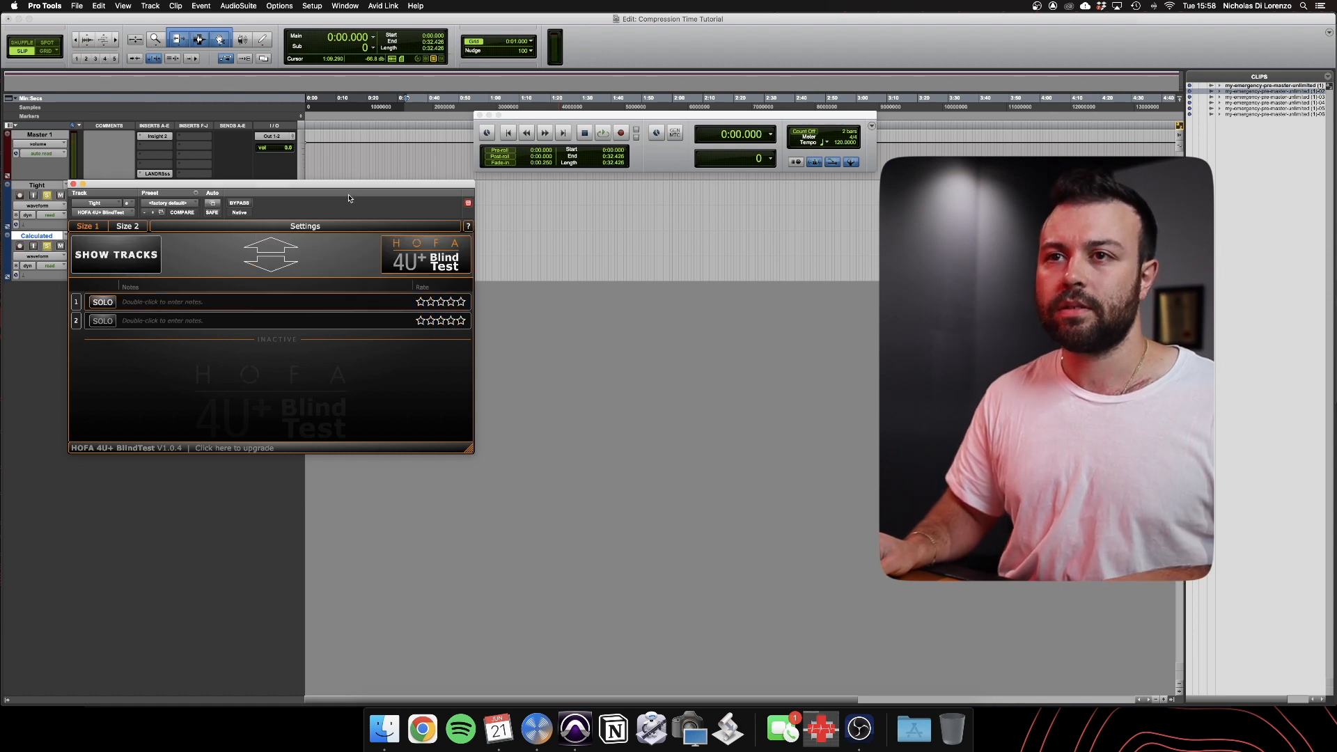
pyautogui.press('space')
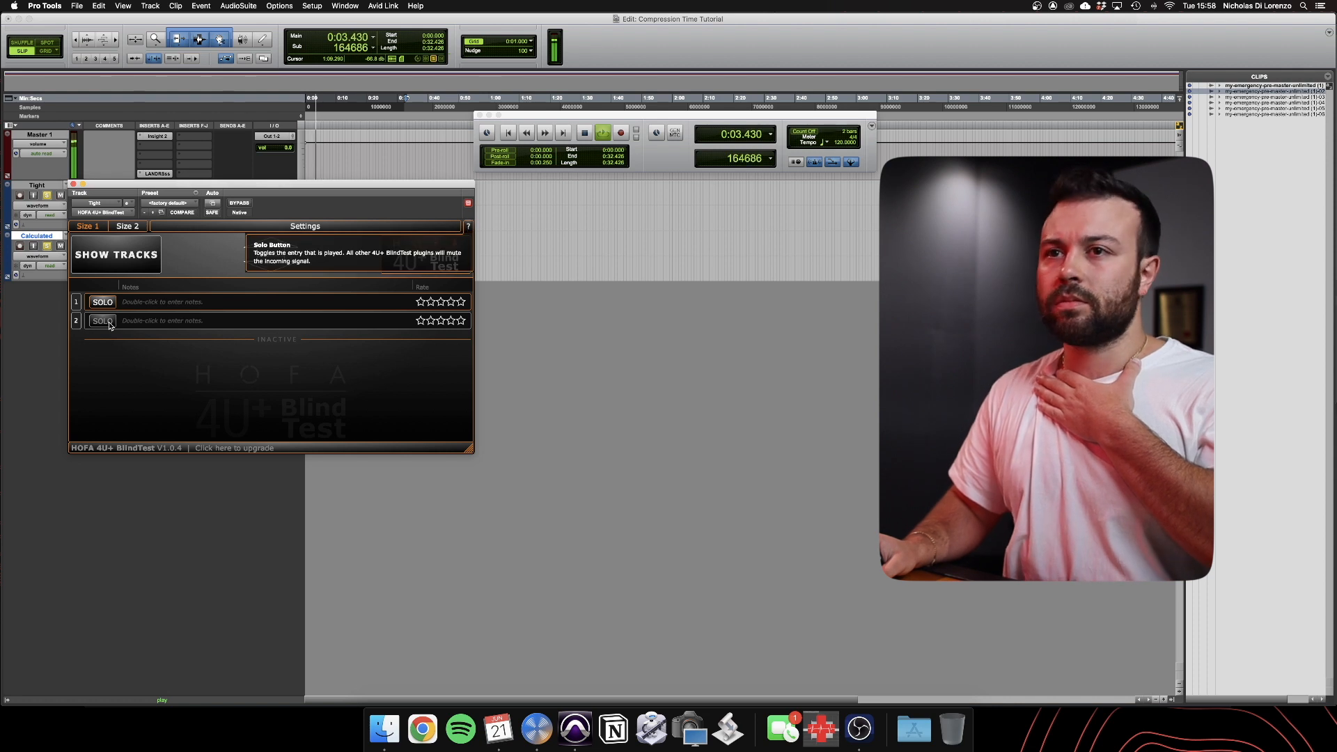
pyautogui.click(109, 325)
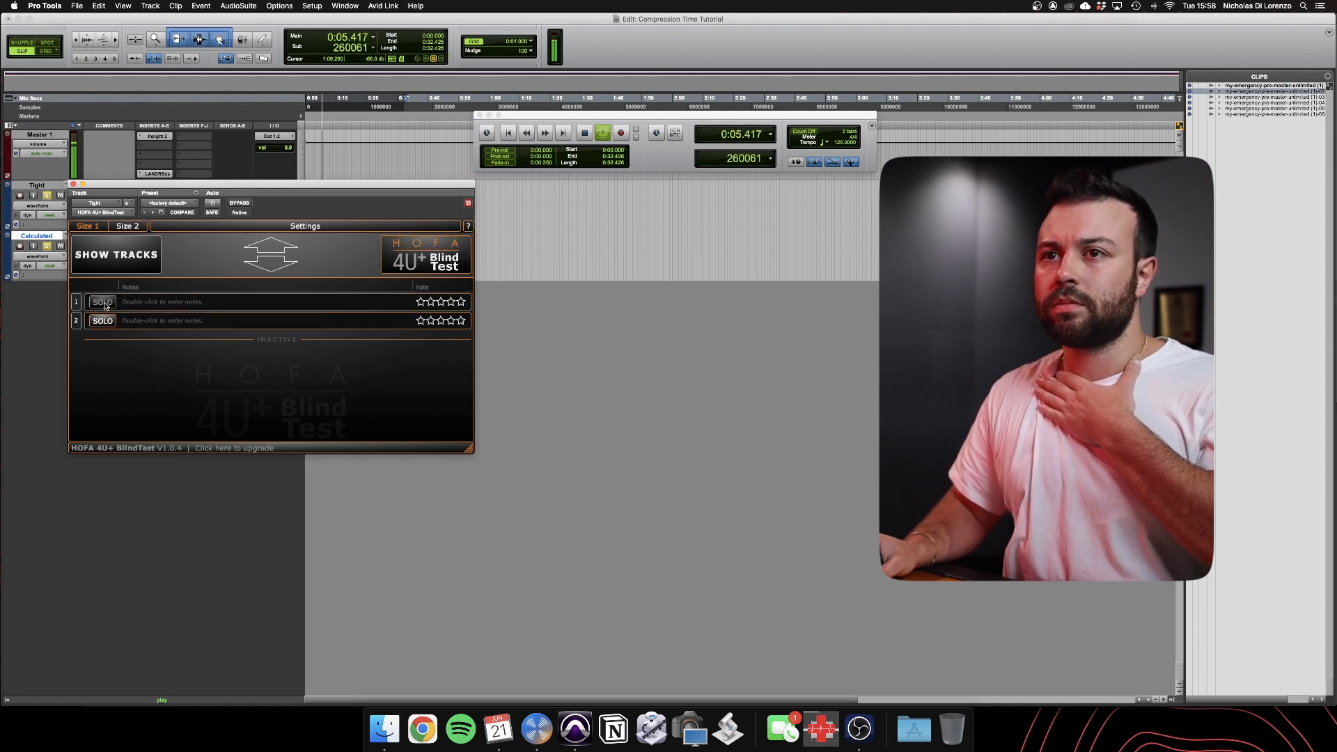
pyautogui.click(103, 302)
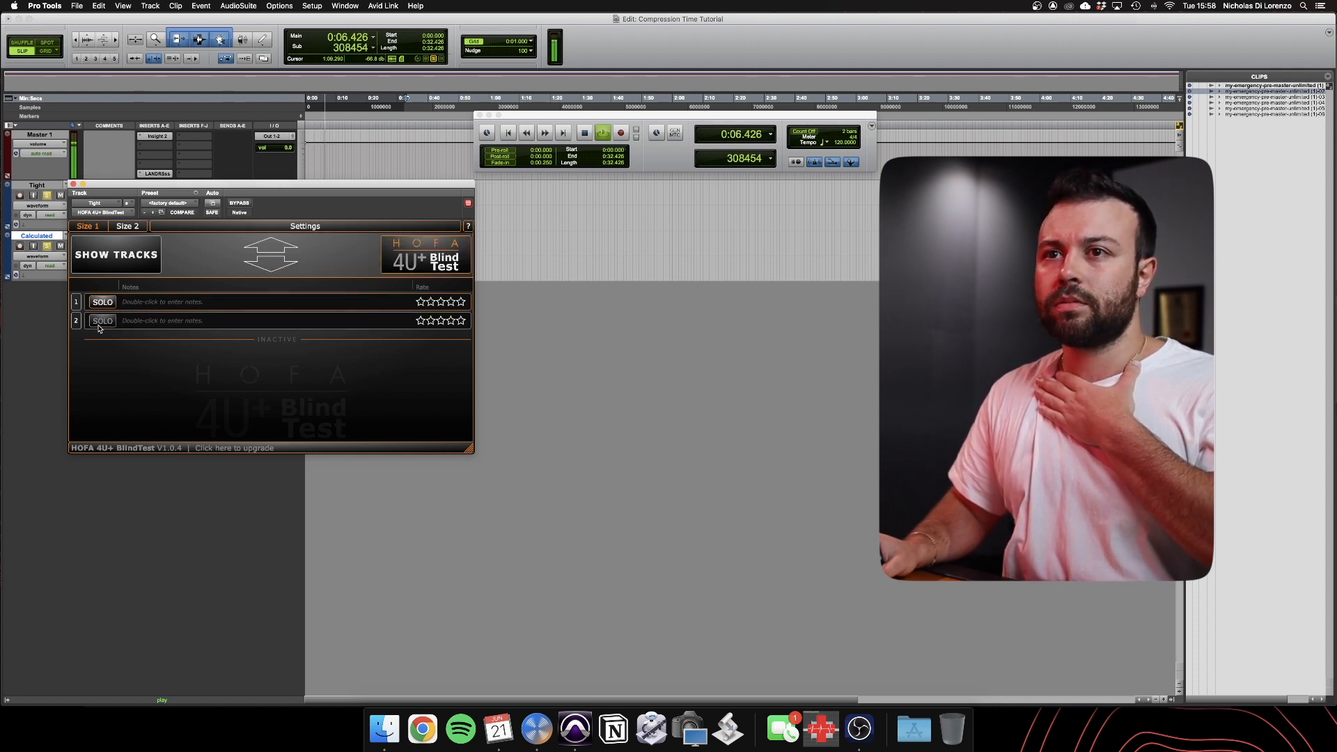
# Mark entry 1 of this round with the note Calc, reveal the track names, and stop playback.
pyautogui.doubleClick(138, 302)
pyautogui.write('Calc')
pyautogui.press('Return')
pyautogui.click(136, 257)
pyautogui.press('space')
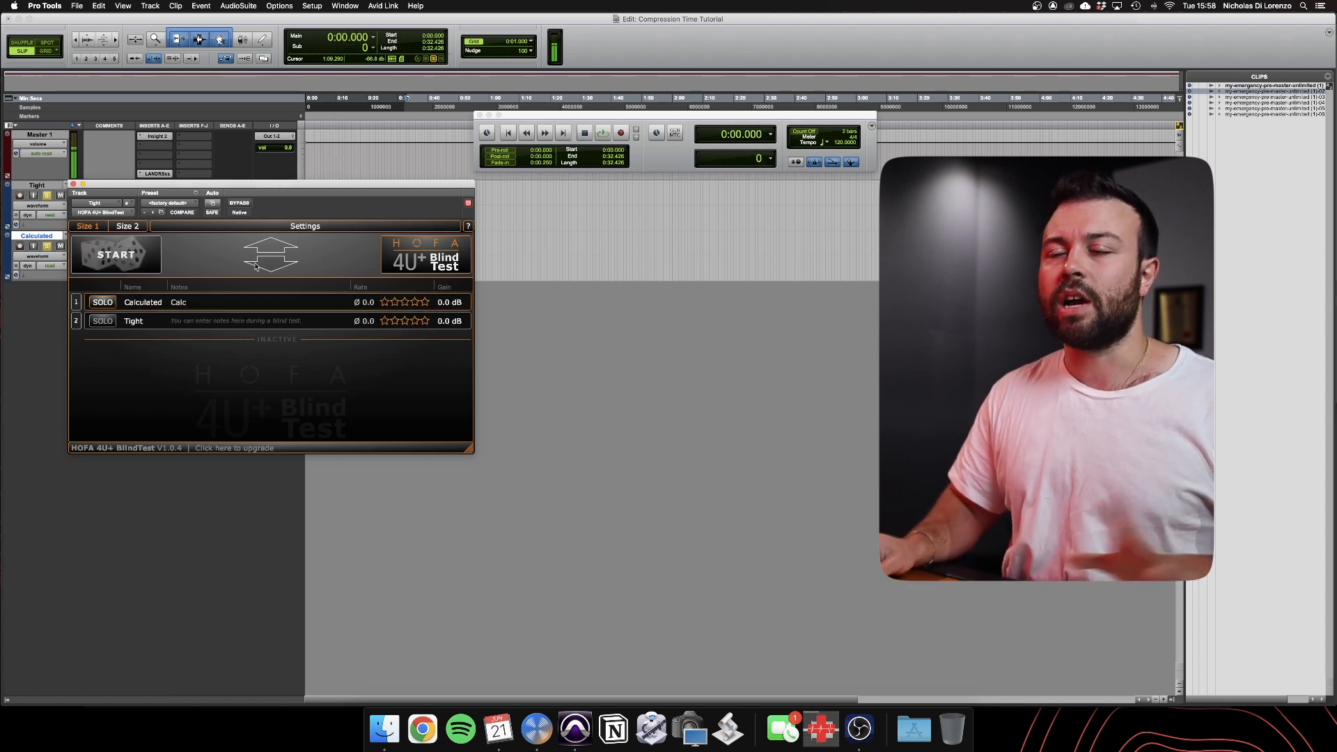